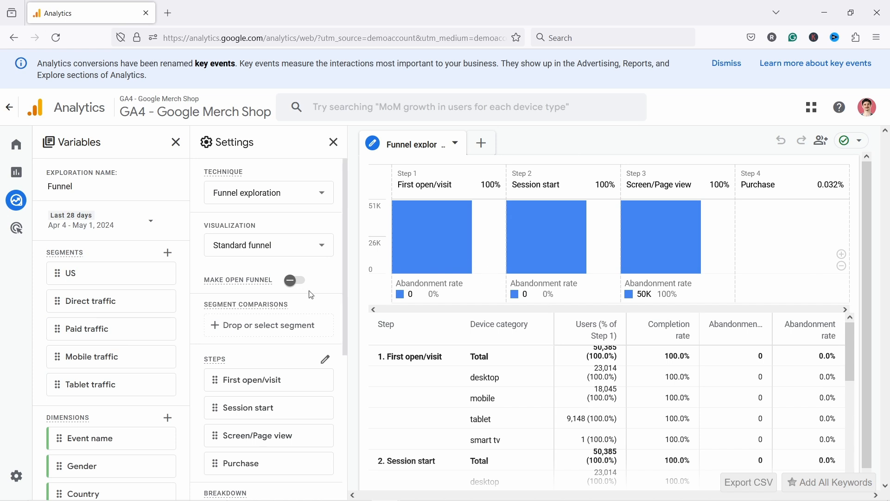
Step: Remove all four funnel steps and the Device category breakdown from the funnel exploration settings
{"action": "scroll", "coordinate": [321, 363], "scroll_direction": "down", "scroll_amount": 3}
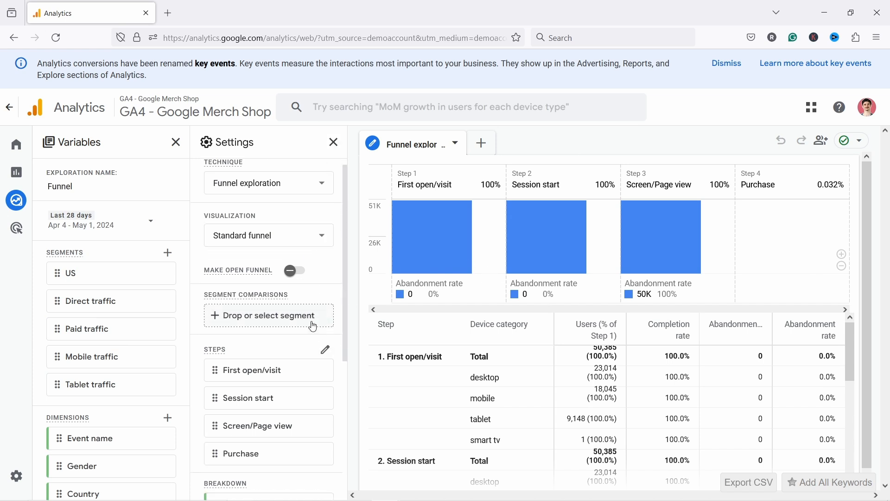
{"action": "left_click", "coordinate": [324, 275]}
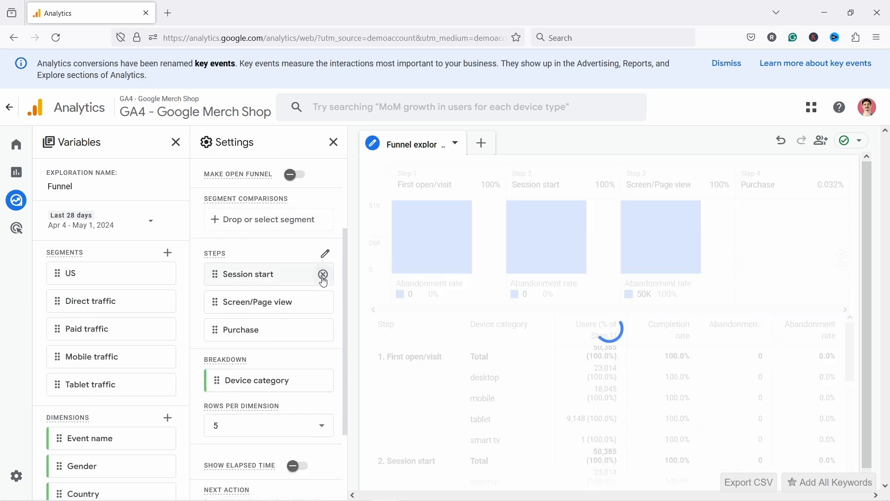
{"action": "left_click", "coordinate": [324, 275]}
{"action": "left_click", "coordinate": [324, 275]}
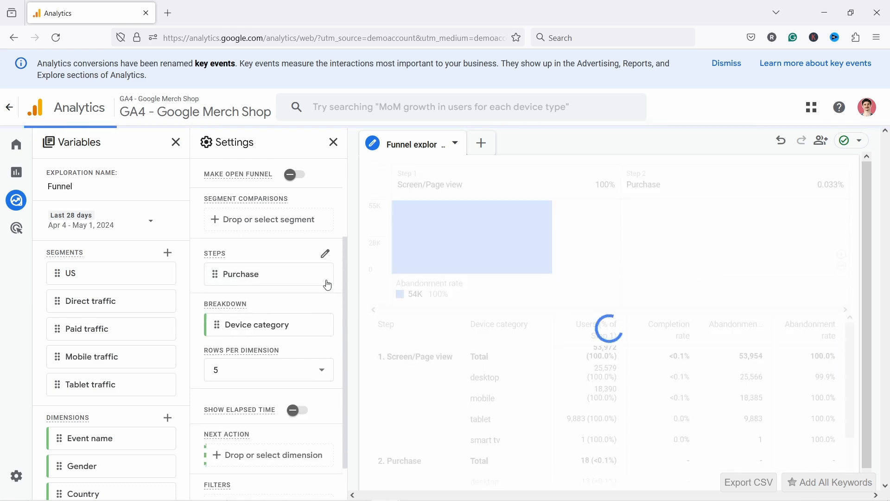
{"action": "left_click", "coordinate": [325, 277]}
{"action": "left_click", "coordinate": [323, 301]}
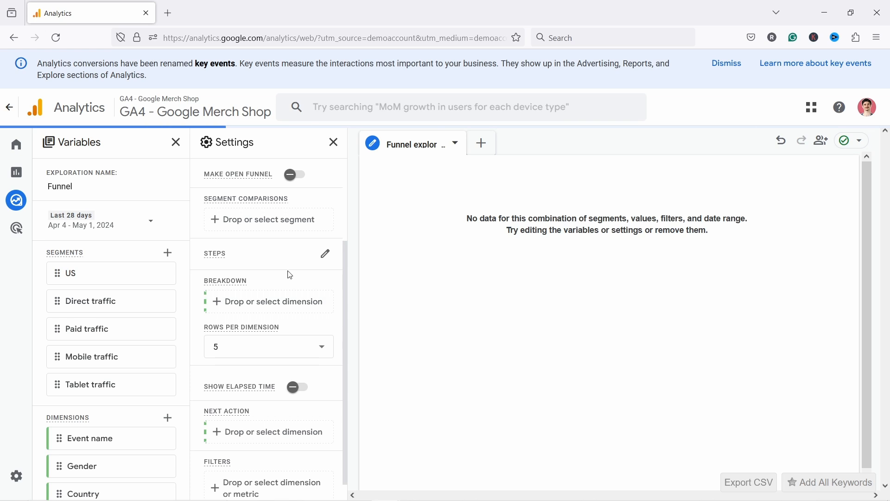
Step: Rename the exploration as "Shopping funnel"
{"action": "scroll", "coordinate": [288, 273], "scroll_direction": "up", "scroll_amount": 3}
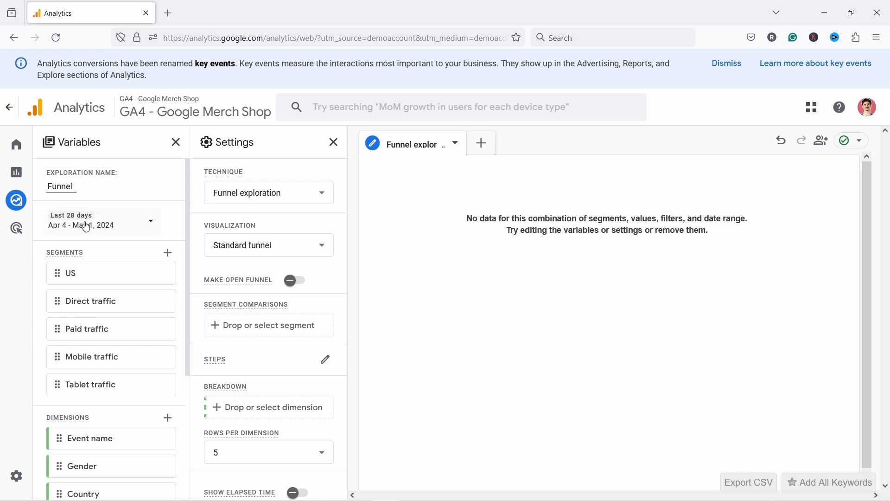
{"action": "key", "text": "ctrl+a"}
{"action": "type", "text": "Shopping funnel"}
Step: Examine the preset date ranges and the compare option for the exploration's date range
{"action": "left_click", "coordinate": [110, 229]}
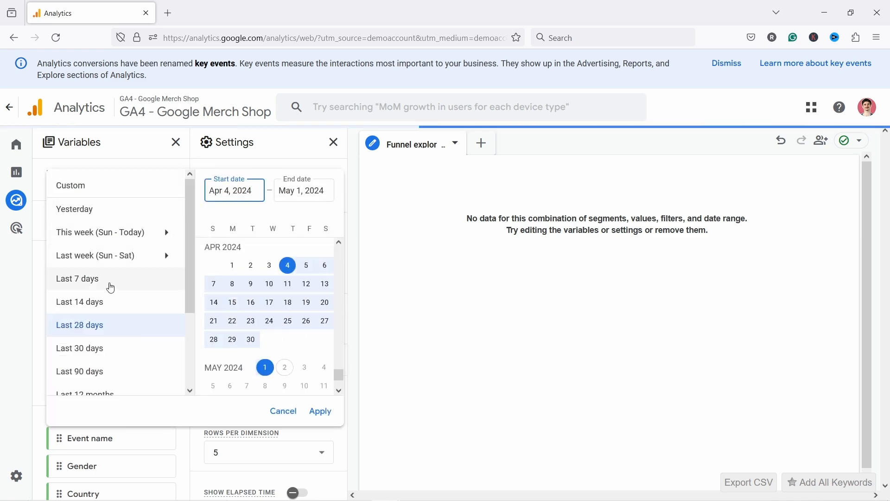
{"action": "left_click", "coordinate": [320, 411]}
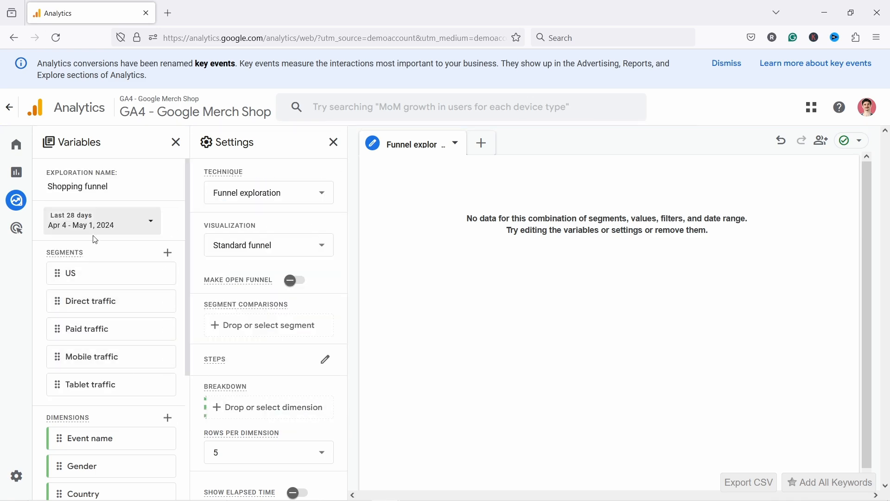
{"action": "left_click", "coordinate": [100, 225]}
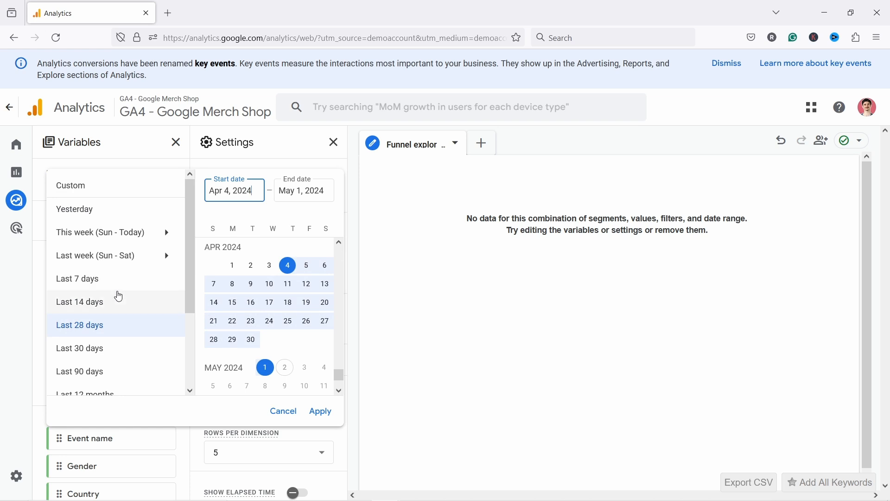
{"action": "scroll", "coordinate": [115, 278], "scroll_direction": "down", "scroll_amount": 3}
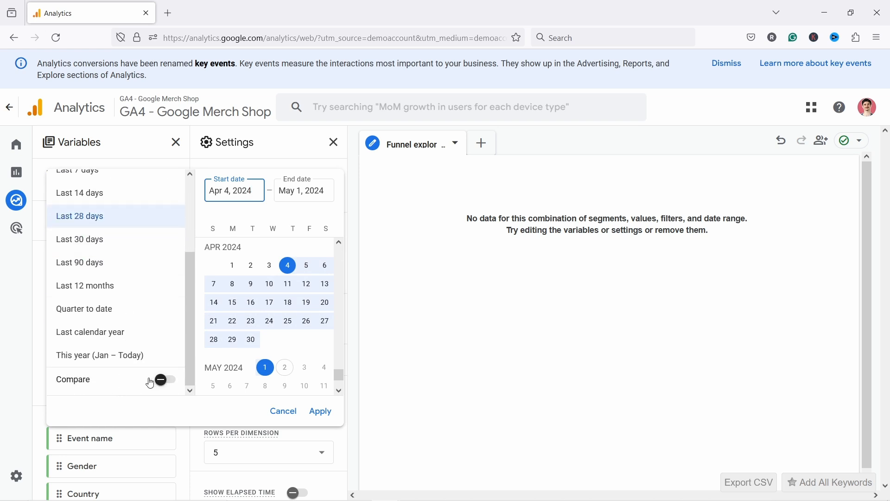
{"action": "left_click", "coordinate": [127, 167]}
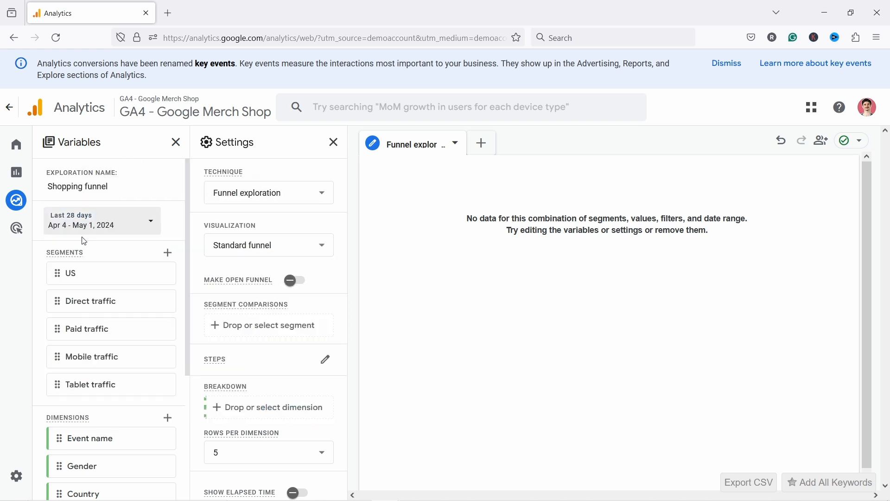
Step: Review the exploration's dimensions and search the full dimension list for "event name" to check whether it is selected
{"action": "scroll", "coordinate": [81, 239], "scroll_direction": "down", "scroll_amount": 2}
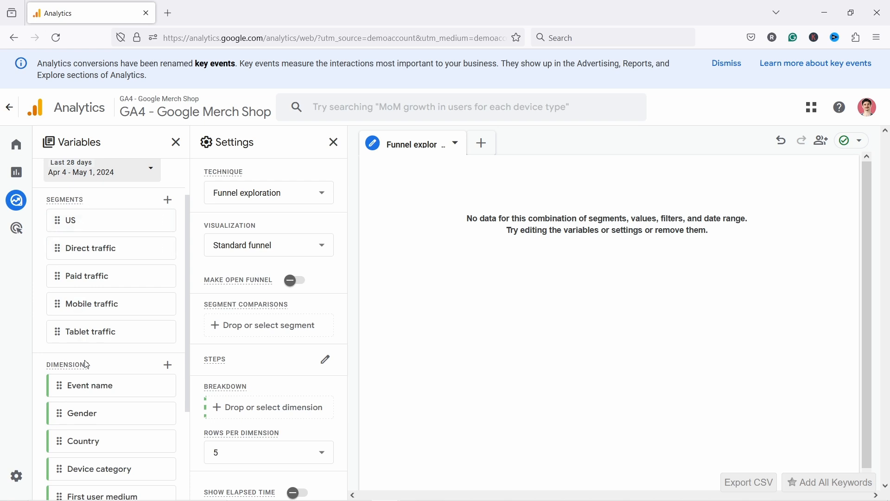
{"action": "scroll", "coordinate": [95, 211], "scroll_direction": "down", "scroll_amount": 4}
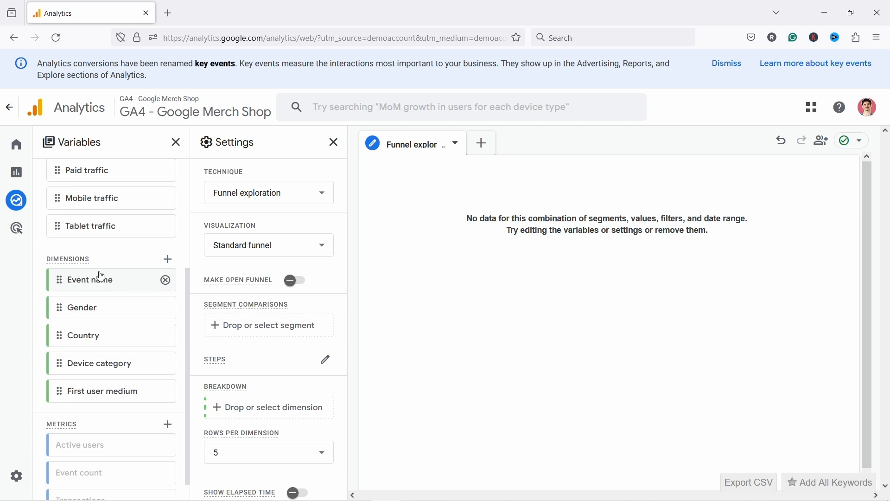
{"action": "scroll", "coordinate": [100, 277], "scroll_direction": "down", "scroll_amount": 1}
{"action": "mouse_move", "coordinate": [102, 258]}
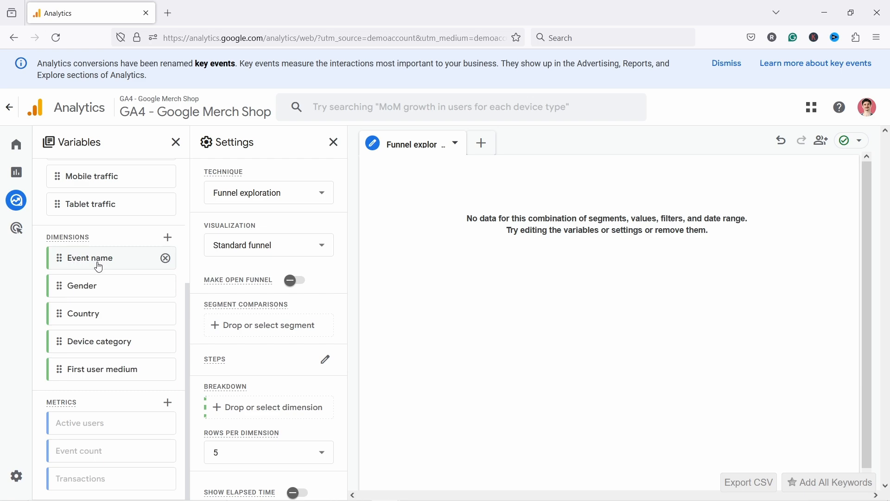
{"action": "left_click", "coordinate": [169, 239]}
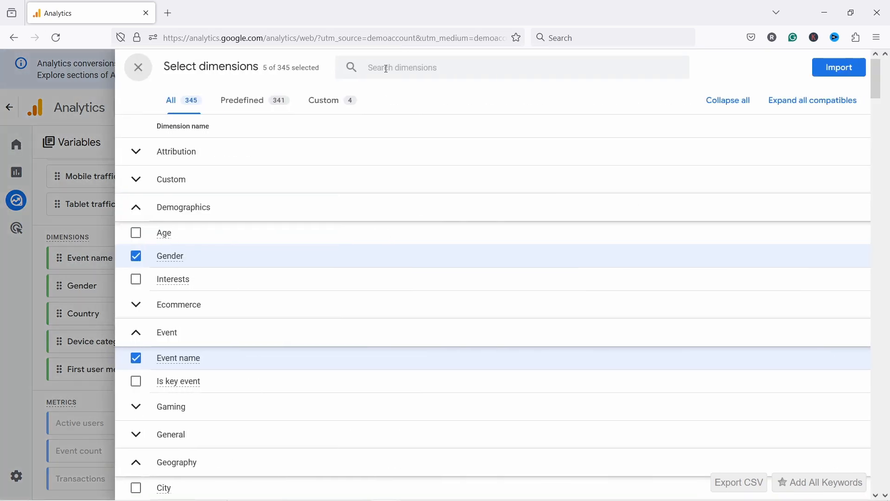
{"action": "left_click", "coordinate": [388, 69]}
{"action": "type", "text": "event name"}
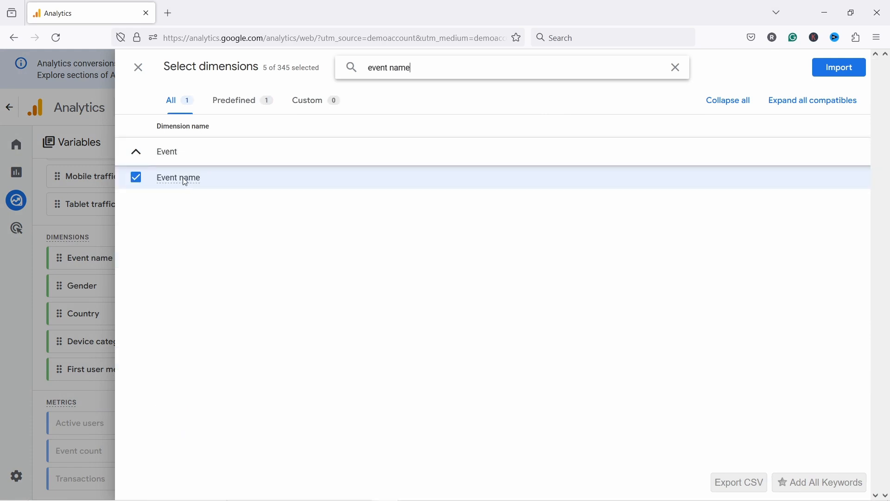
{"action": "left_click", "coordinate": [138, 68]}
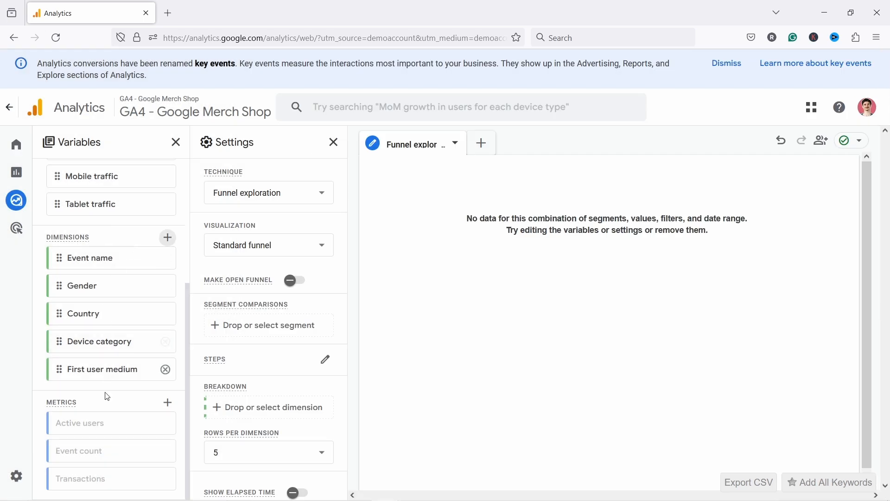
Step: Find the Session campaign and Session source dimensions and import them into the exploration's variables
{"action": "left_click", "coordinate": [167, 238]}
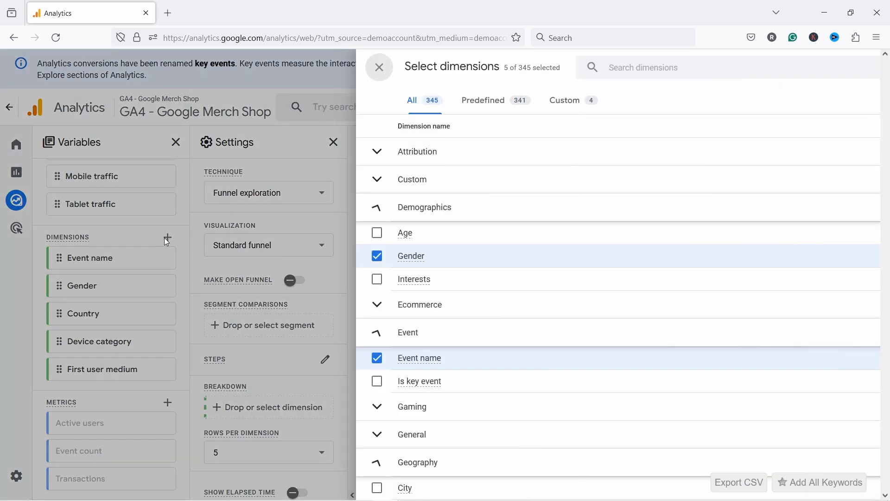
{"action": "type", "text": "session camp"}
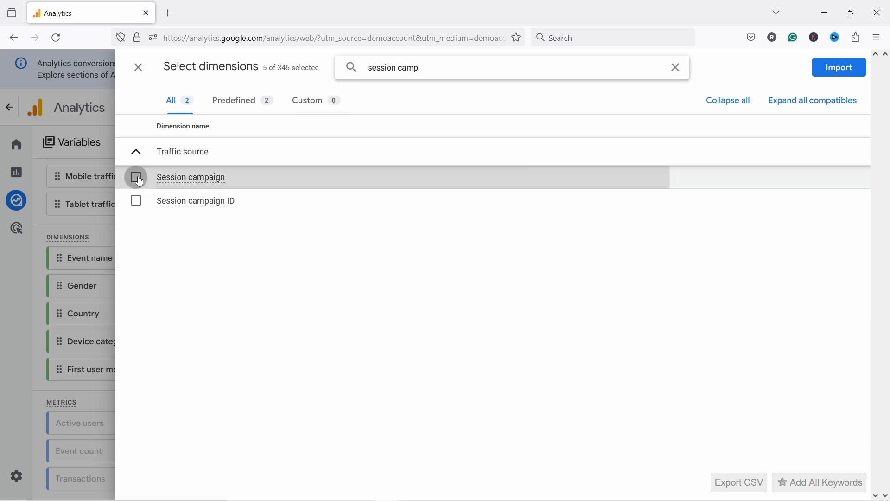
{"action": "left_click", "coordinate": [136, 177]}
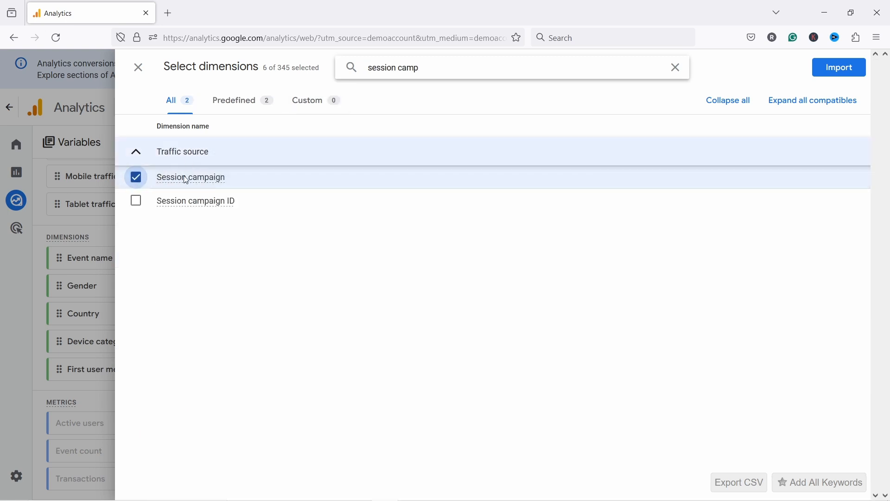
{"action": "double_click", "coordinate": [412, 68]}
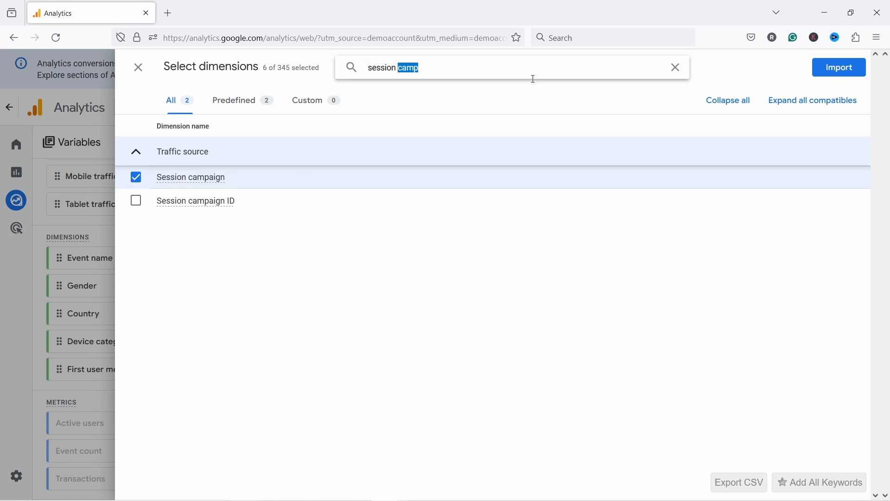
{"action": "type", "text": "source"}
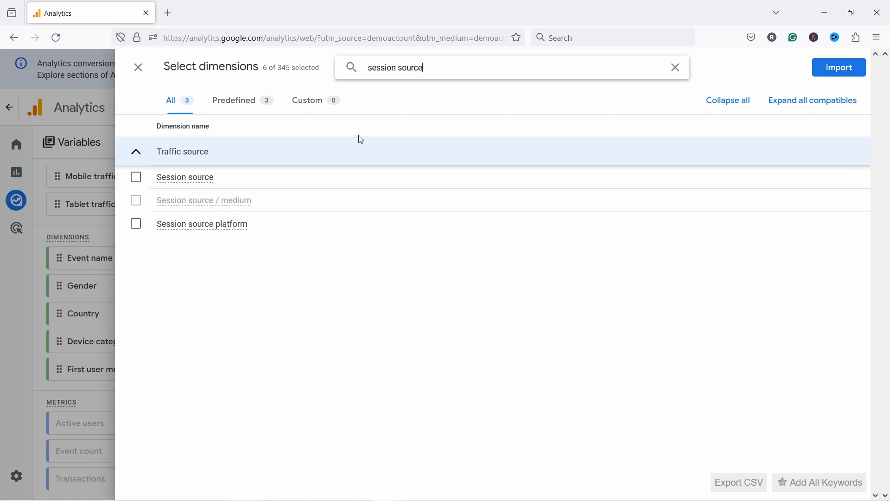
{"action": "left_click", "coordinate": [135, 177]}
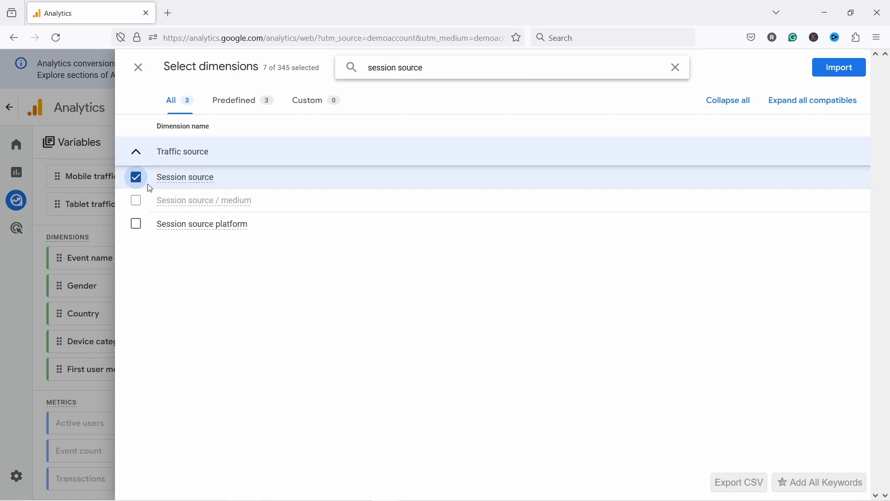
{"action": "left_click", "coordinate": [841, 72]}
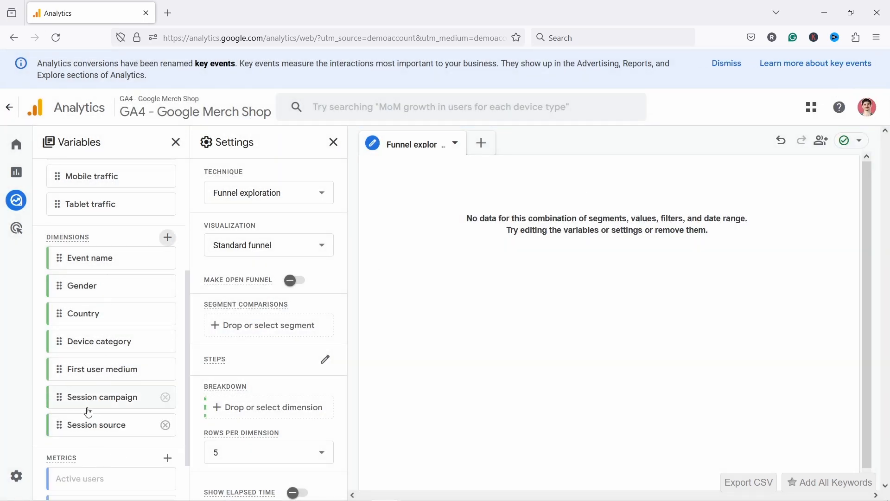
Step: Look over the exploration's metrics and the available exploration techniques
{"action": "scroll", "coordinate": [104, 420], "scroll_direction": "down", "scroll_amount": 2}
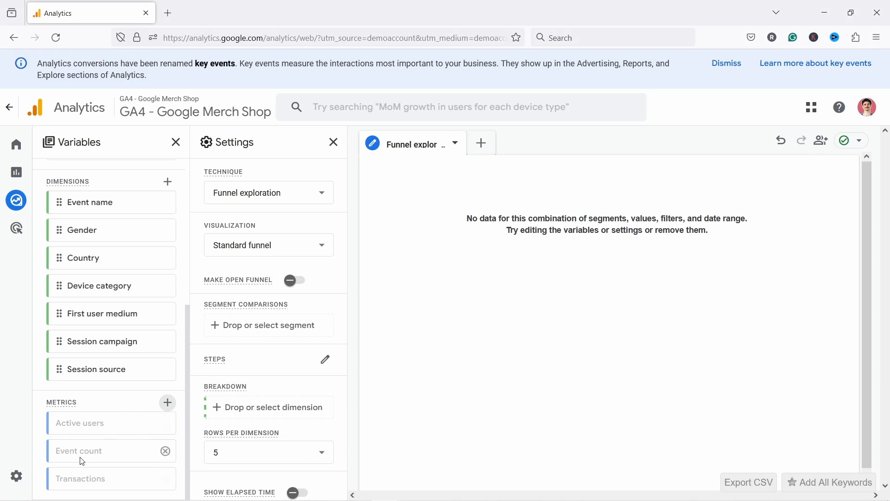
{"action": "left_click", "coordinate": [244, 190]}
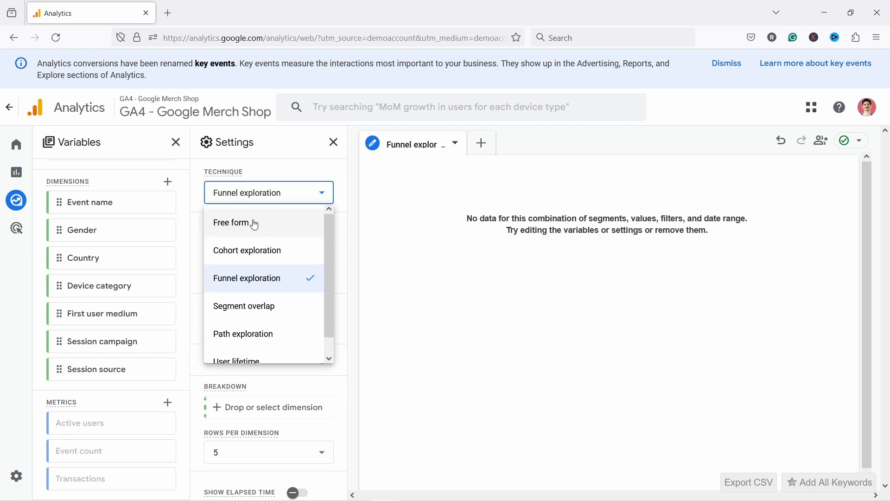
{"action": "left_click", "coordinate": [97, 401]}
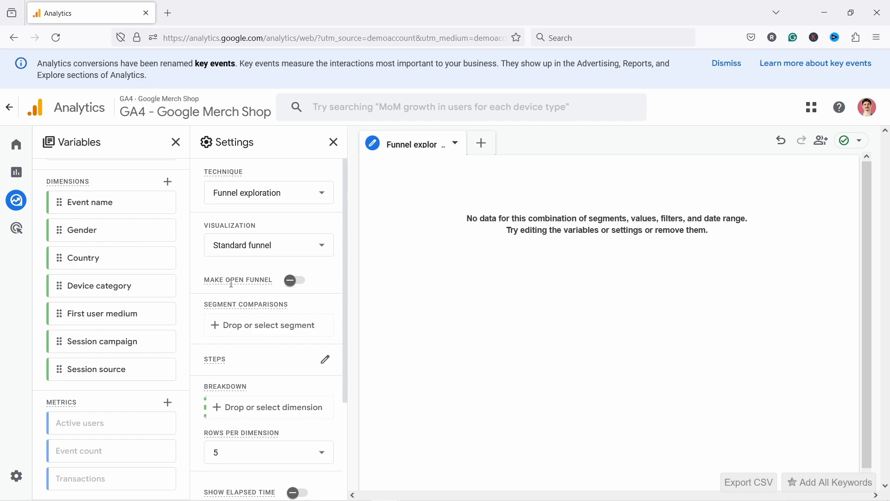
Step: Name the first funnel step "Saw a product" and set its condition to the view_item event
{"action": "scroll", "coordinate": [240, 255], "scroll_direction": "down", "scroll_amount": 2}
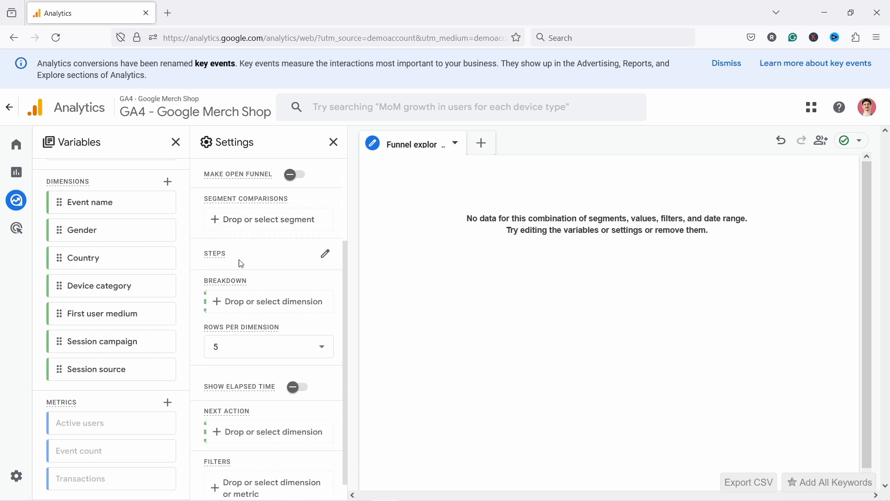
{"action": "left_click", "coordinate": [327, 255]}
{"action": "left_click", "coordinate": [277, 123]}
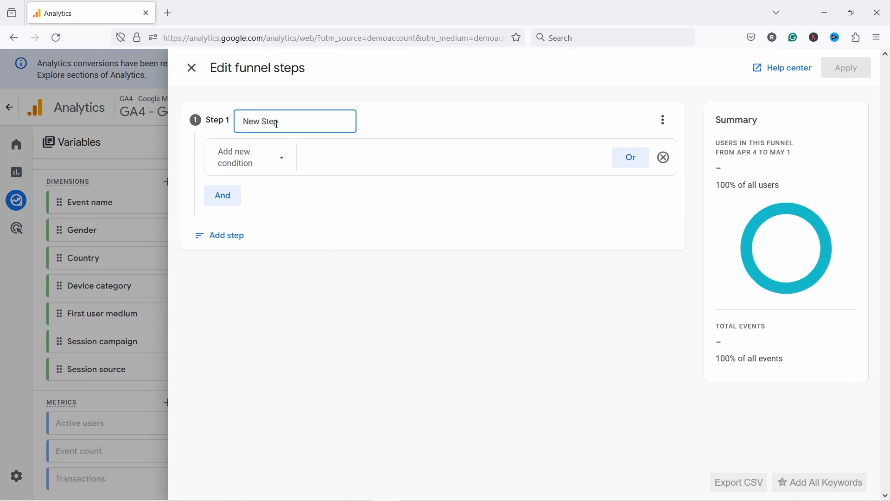
{"action": "left_click_drag", "start_coordinate": [288, 124], "coordinate": [245, 119]}
{"action": "type", "text": "Saw a product"}
{"action": "left_click", "coordinate": [271, 159]}
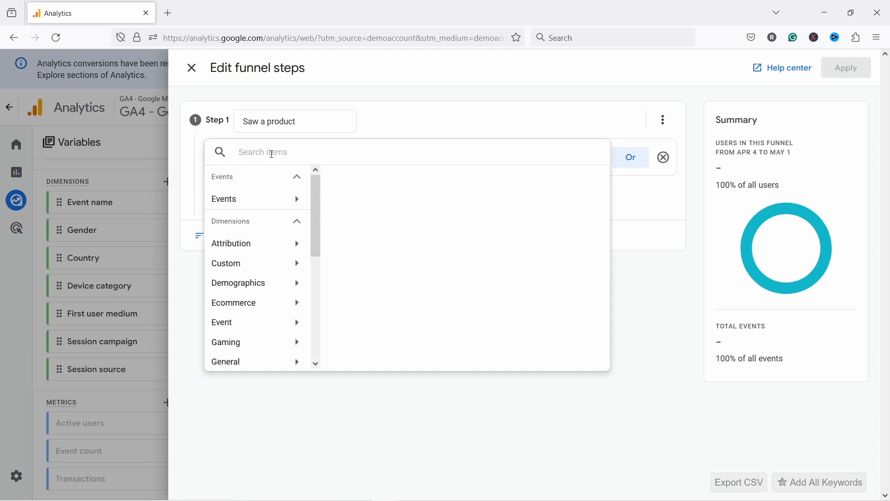
{"action": "type", "text": "view)"}
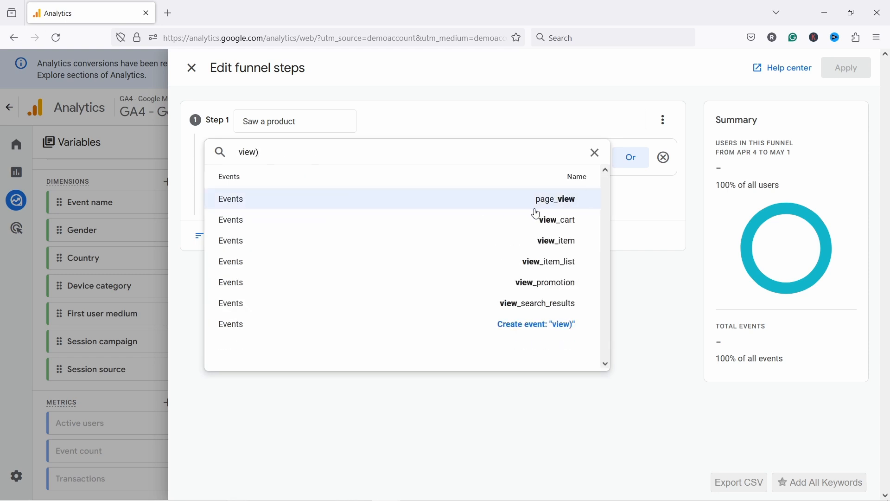
{"action": "left_click", "coordinate": [546, 241]}
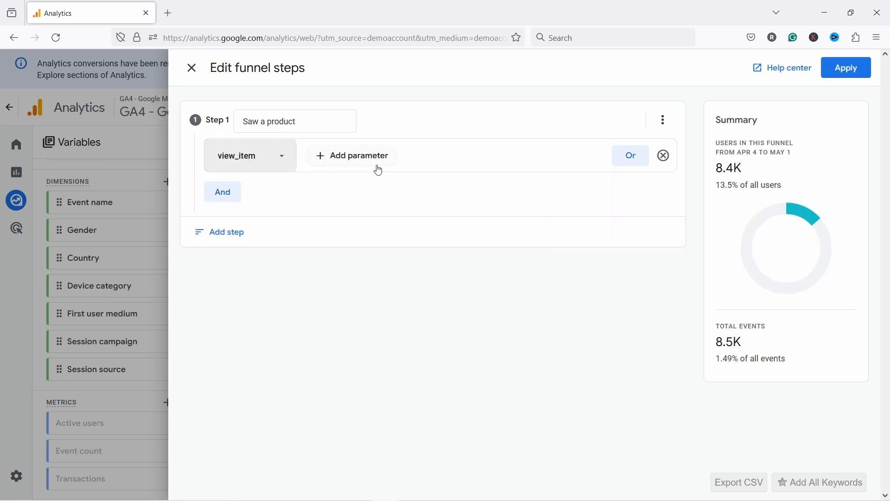
Step: Add a second funnel step that indirectly follows the first and name it "Add to cart"
{"action": "left_click", "coordinate": [221, 234]}
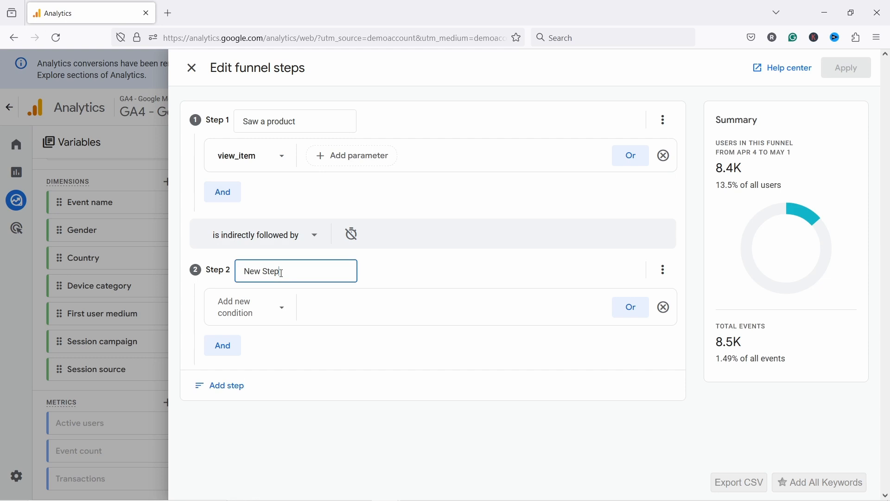
{"action": "left_click_drag", "start_coordinate": [291, 276], "coordinate": [238, 274]}
{"action": "type", "text": "Add to cart"}
{"action": "left_click", "coordinate": [276, 309]}
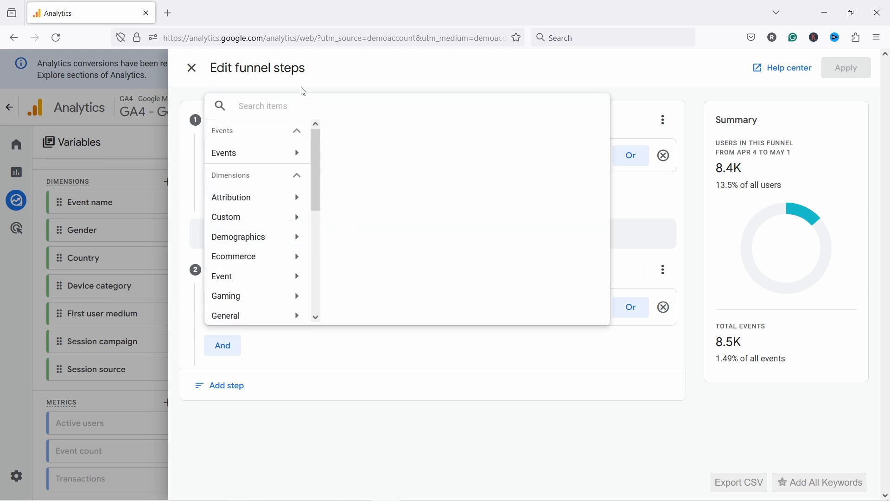
{"action": "type", "text": "add"}
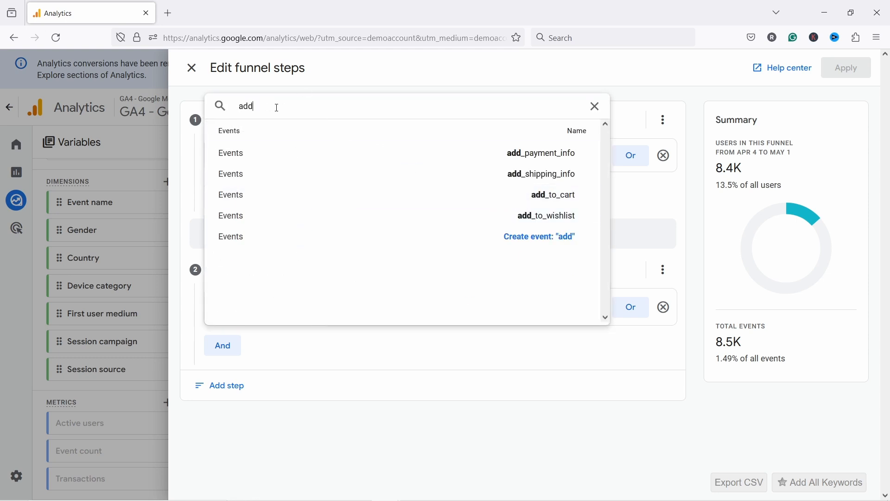
{"action": "left_click_drag", "start_coordinate": [274, 105], "coordinate": [220, 105]}
{"action": "key", "text": "BackSpace"}
{"action": "left_click", "coordinate": [301, 356]}
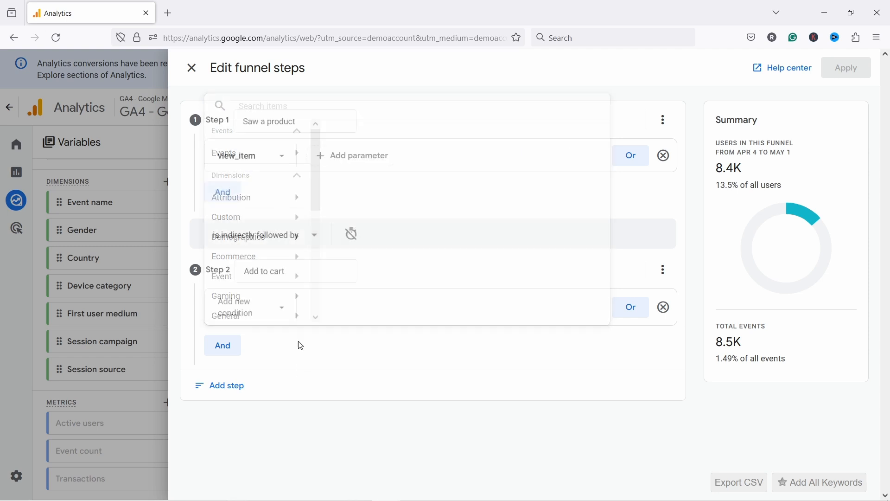
Step: Set the "Add to cart" step's condition to Event name exactly matches (=) add_to_cart
{"action": "left_click", "coordinate": [294, 308]}
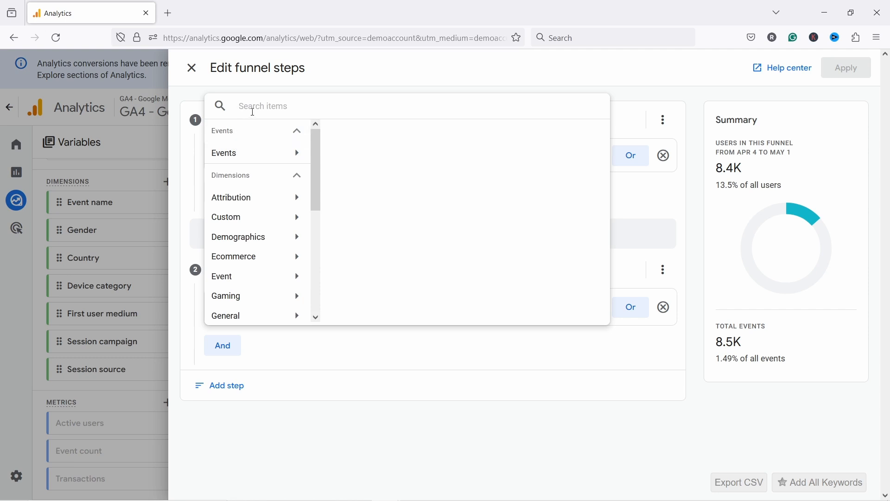
{"action": "type", "text": "event"}
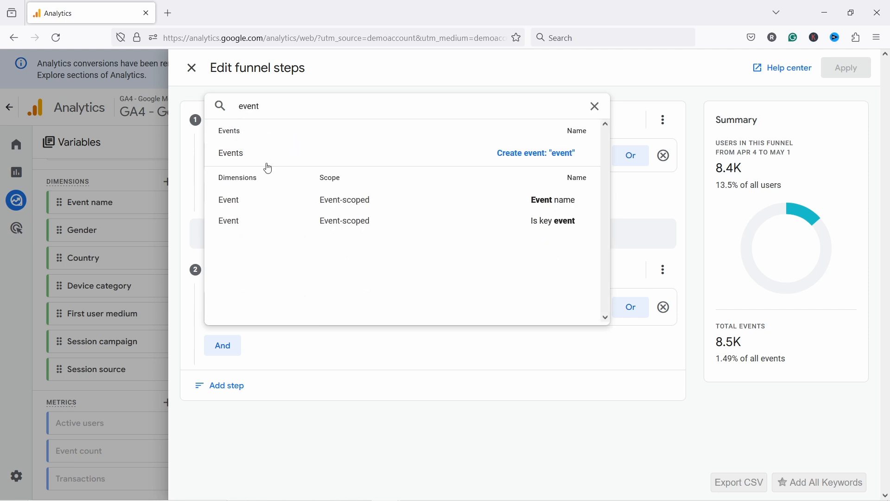
{"action": "left_click", "coordinate": [539, 203]}
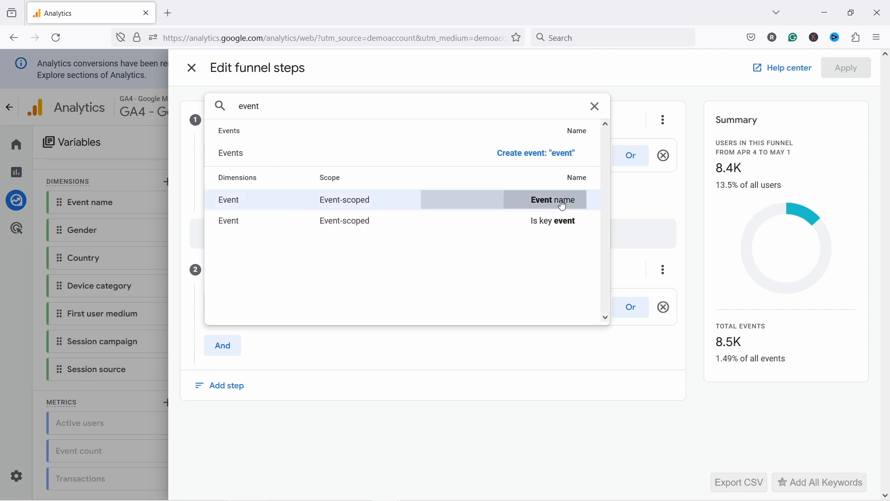
{"action": "left_click", "coordinate": [349, 307]}
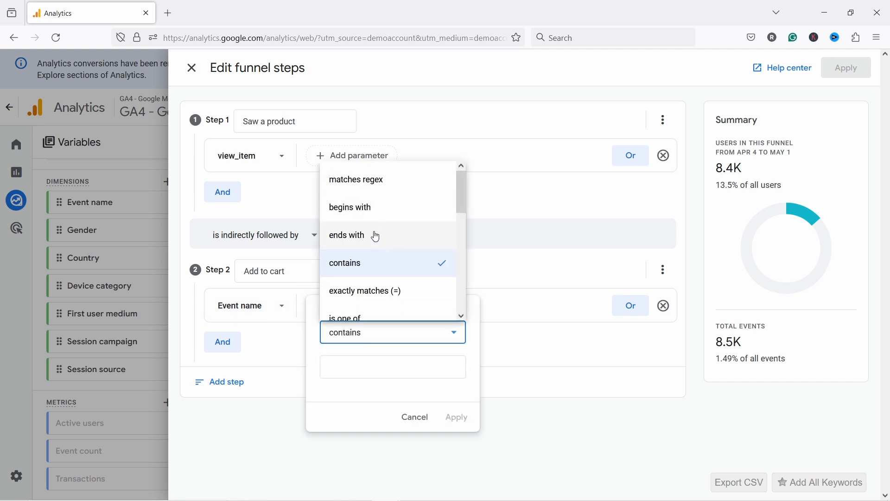
{"action": "left_click", "coordinate": [366, 292]}
{"action": "type", "text": "add"}
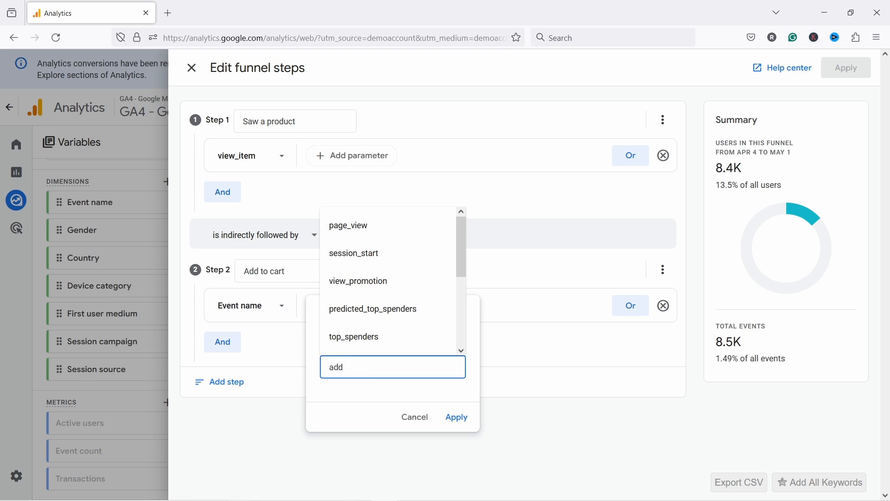
{"action": "type", "text": "_"}
{"action": "left_click", "coordinate": [354, 402]}
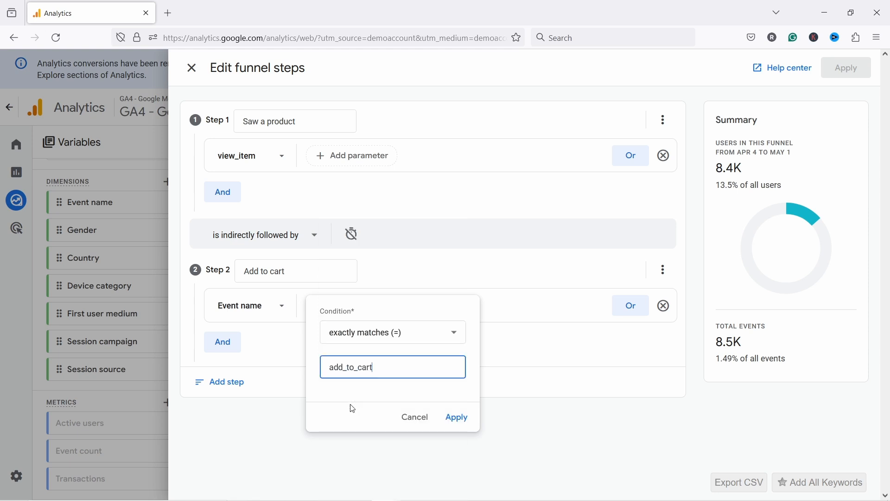
{"action": "left_click", "coordinate": [460, 419]}
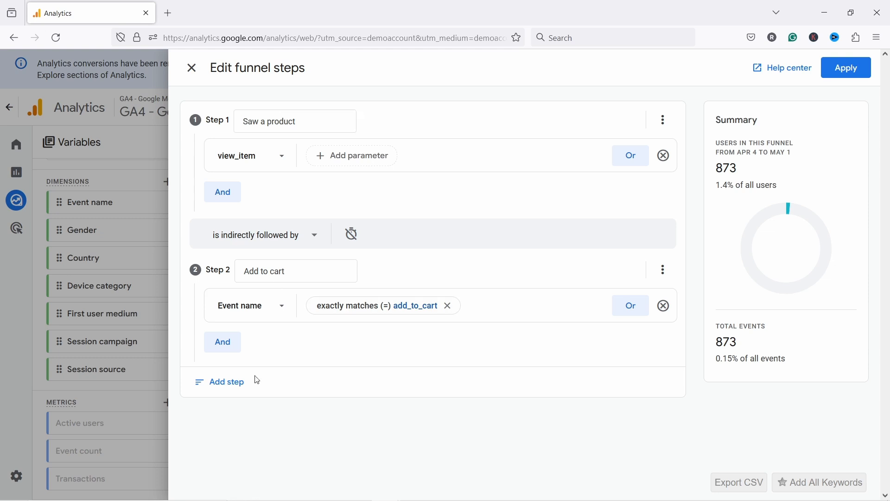
Step: Add a third funnel step named "Purchase" and set its condition to the purchase event
{"action": "left_click", "coordinate": [233, 386]}
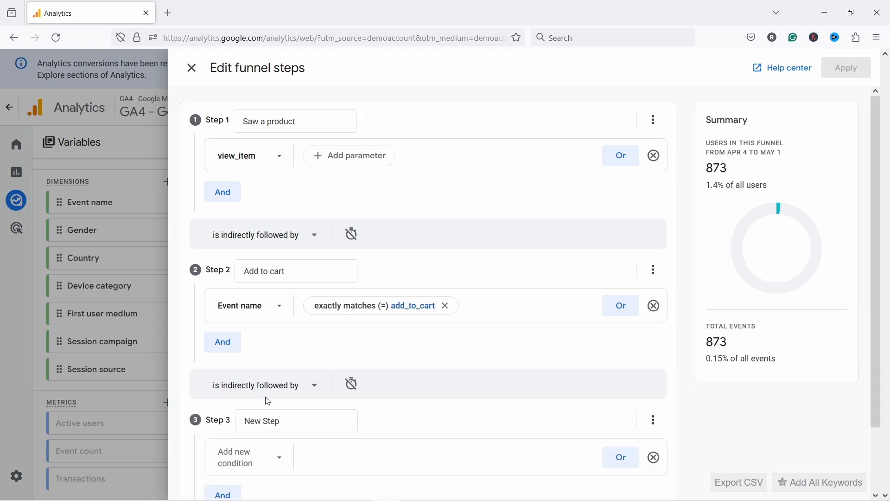
{"action": "scroll", "coordinate": [274, 371], "scroll_direction": "down", "scroll_amount": 2}
{"action": "left_click_drag", "start_coordinate": [284, 349], "coordinate": [236, 343]}
{"action": "type", "text": "Pur"}
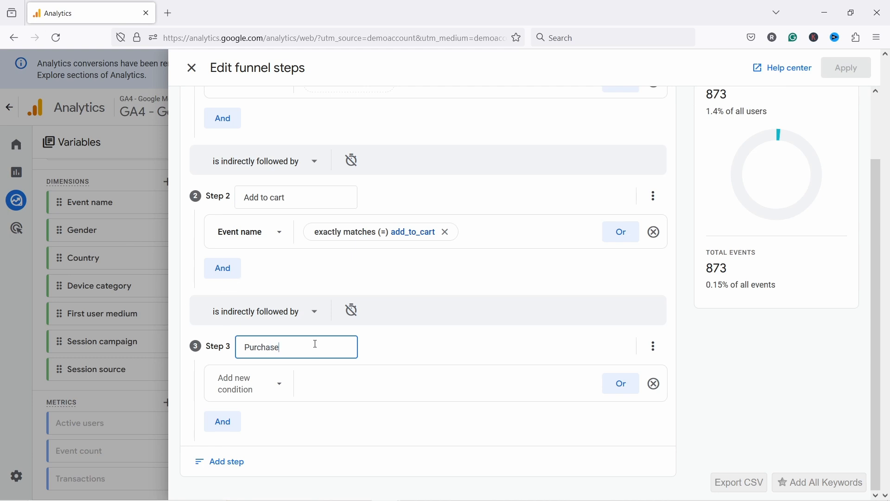
{"action": "type", "text": "chase"}
{"action": "left_click", "coordinate": [268, 384]}
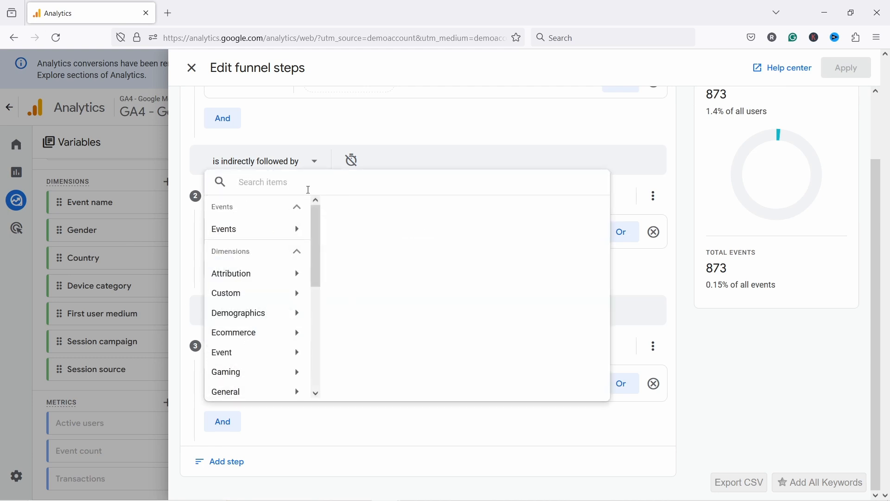
{"action": "type", "text": "purchase"}
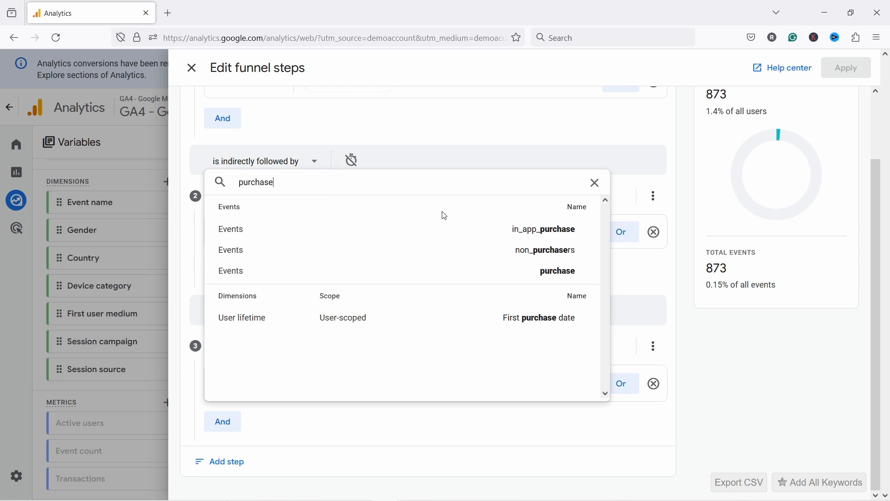
{"action": "left_click", "coordinate": [546, 272]}
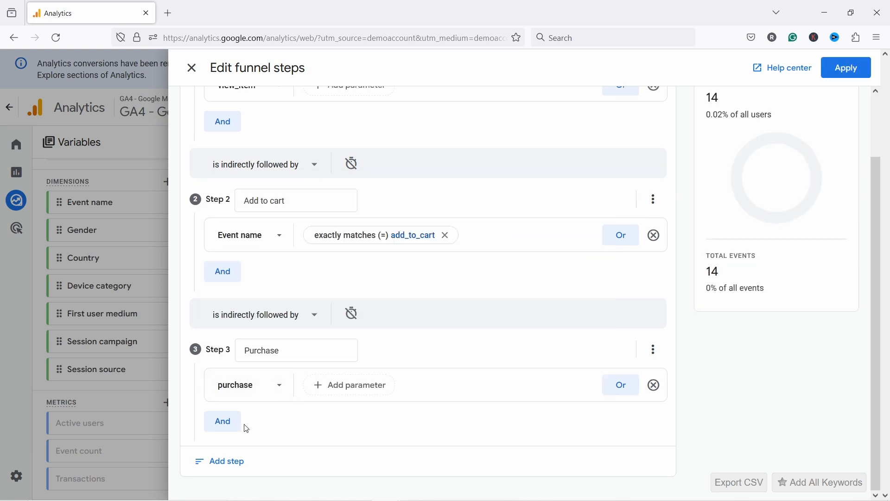
Step: Try an additional AND condition on the first step, Page path + query string contains "hoodie", and remove it again
{"action": "scroll", "coordinate": [407, 274], "scroll_direction": "up", "scroll_amount": 2}
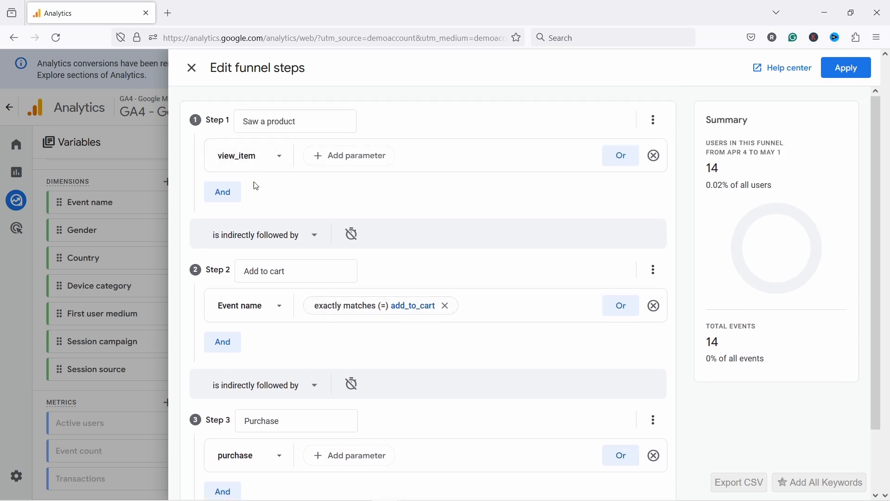
{"action": "left_click", "coordinate": [227, 192]}
{"action": "left_click", "coordinate": [247, 221]}
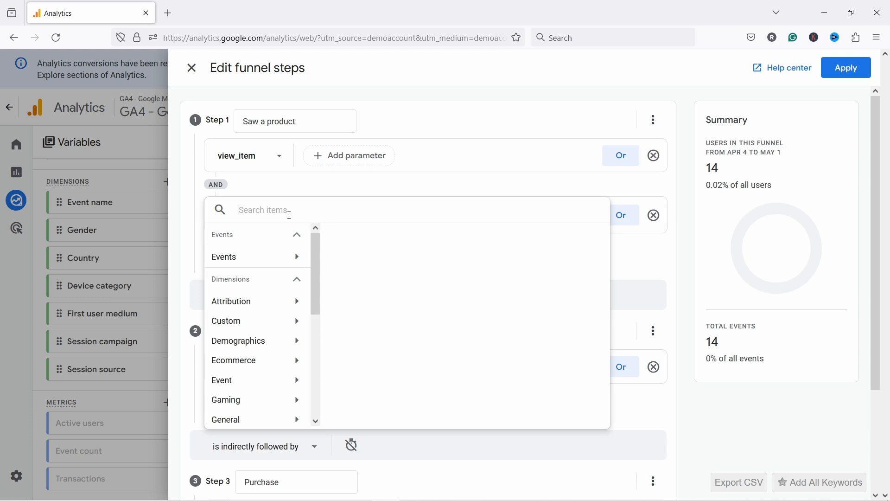
{"action": "type", "text": "page"}
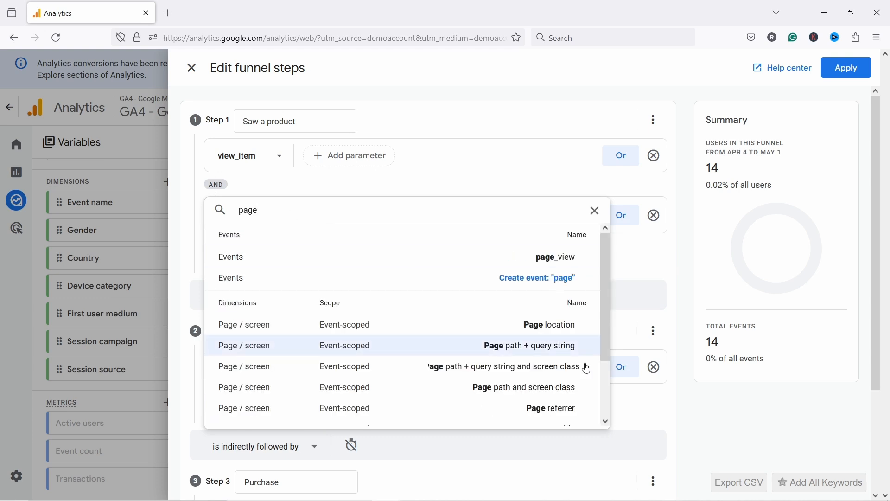
{"action": "left_click", "coordinate": [513, 353]}
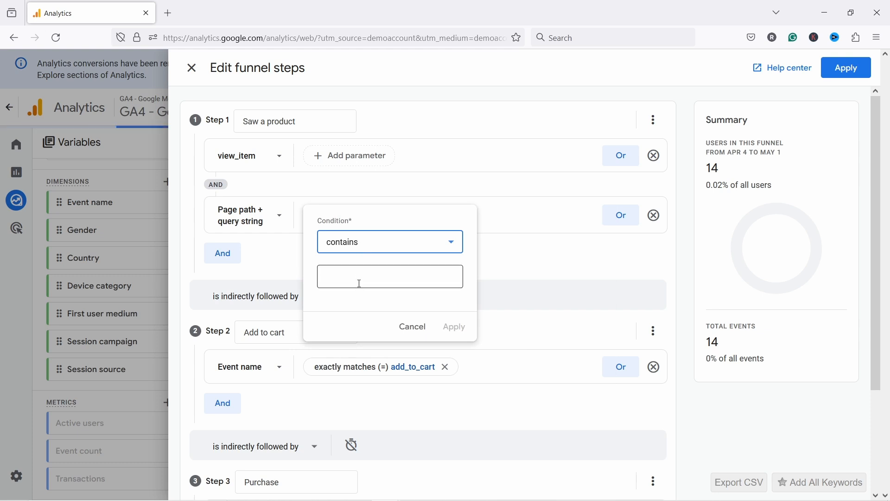
{"action": "left_click", "coordinate": [359, 283]}
{"action": "type", "text": "/"}
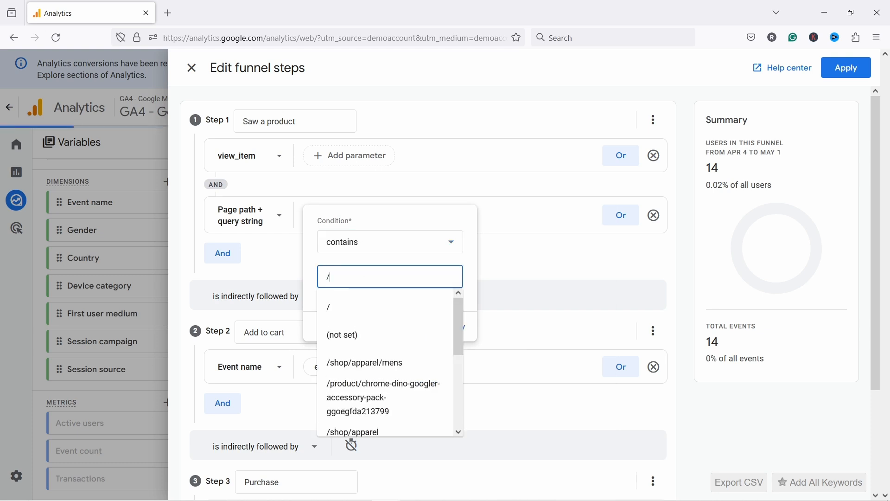
{"action": "type", "text": "hoodie"}
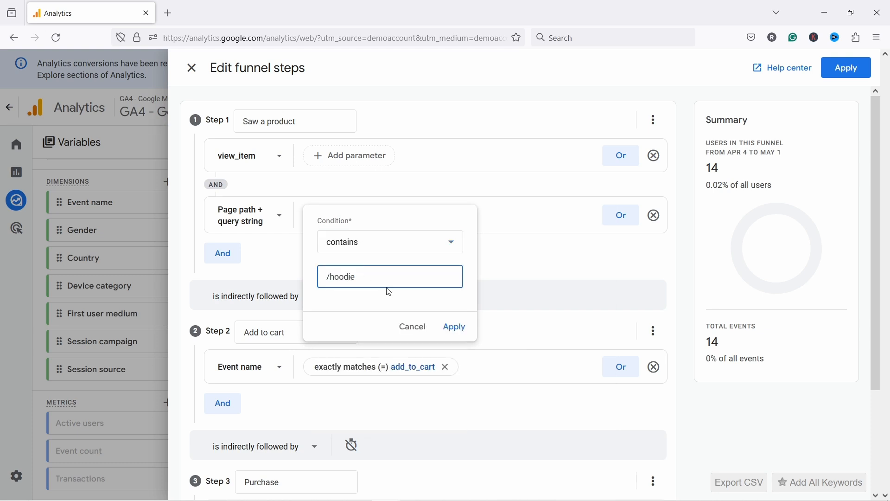
{"action": "key", "text": "Return"}
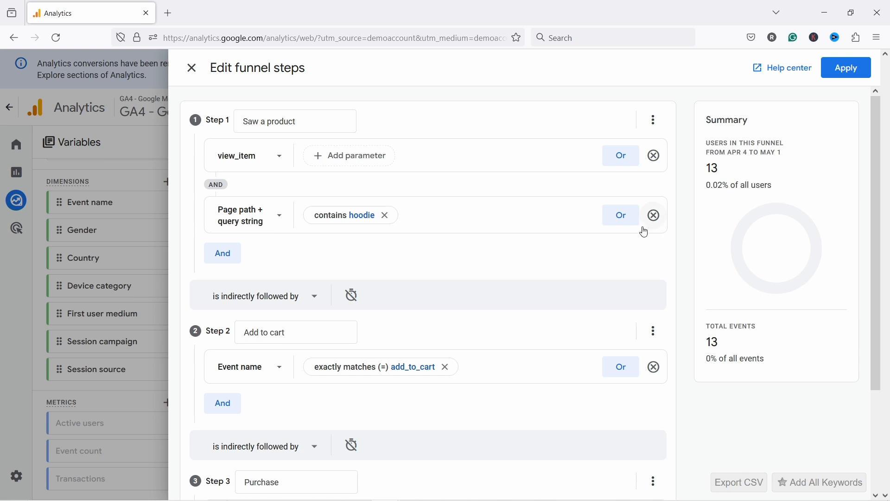
{"action": "left_click", "coordinate": [655, 216]}
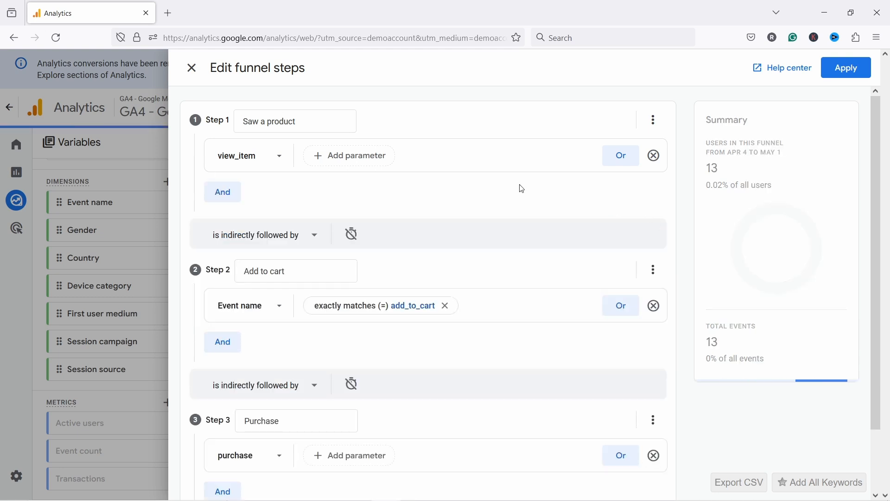
Step: Try the view_item_list event as an OR alternative to view_item in the first step, and remove it again
{"action": "left_click", "coordinate": [624, 158]}
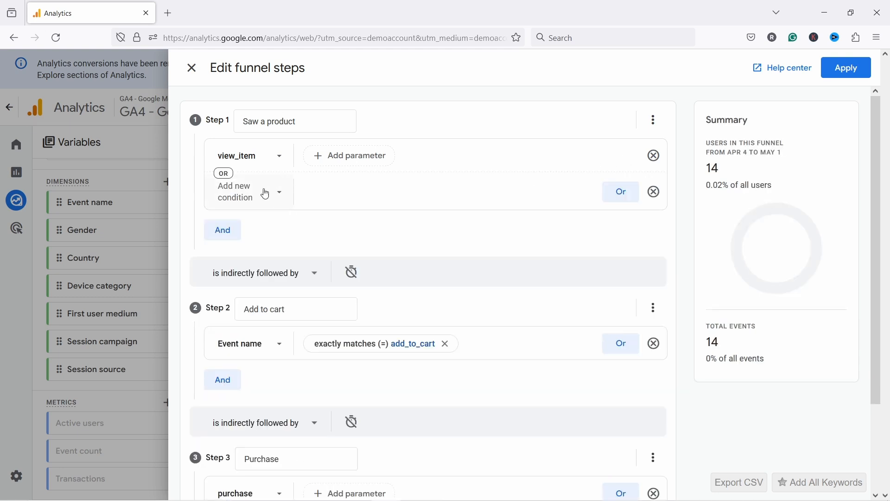
{"action": "left_click", "coordinate": [286, 195]}
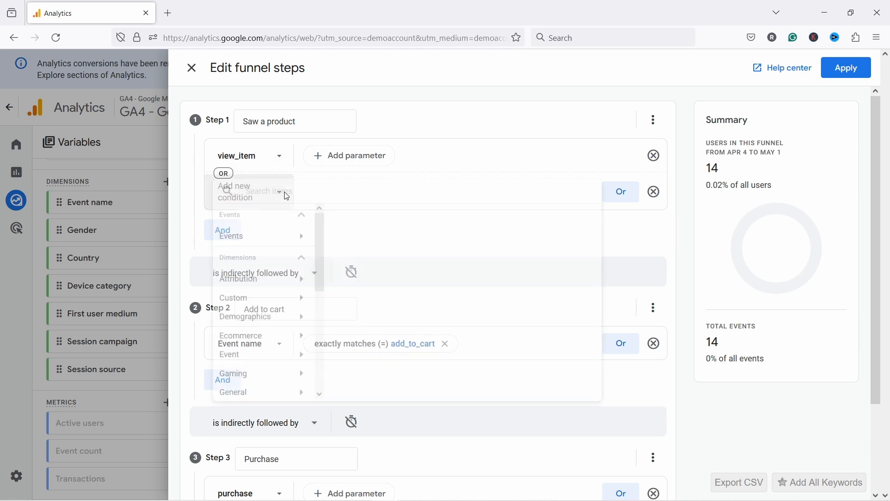
{"action": "type", "text": "w_item"}
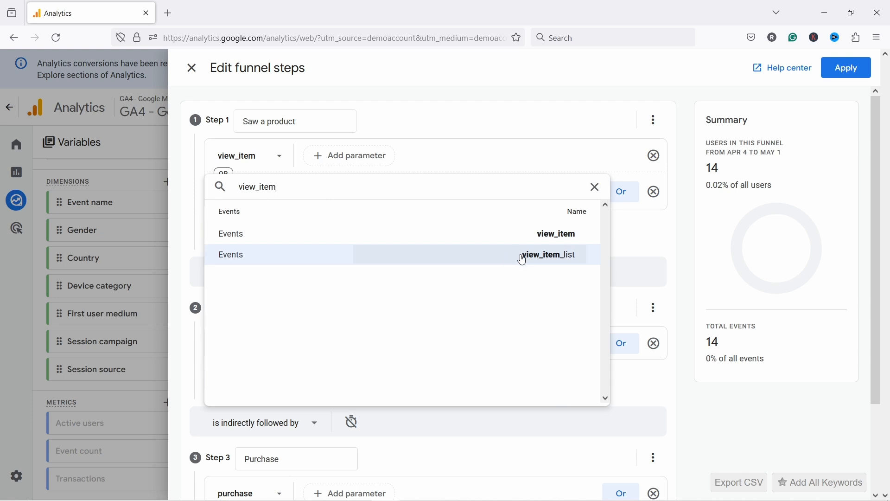
{"action": "left_click", "coordinate": [523, 256]}
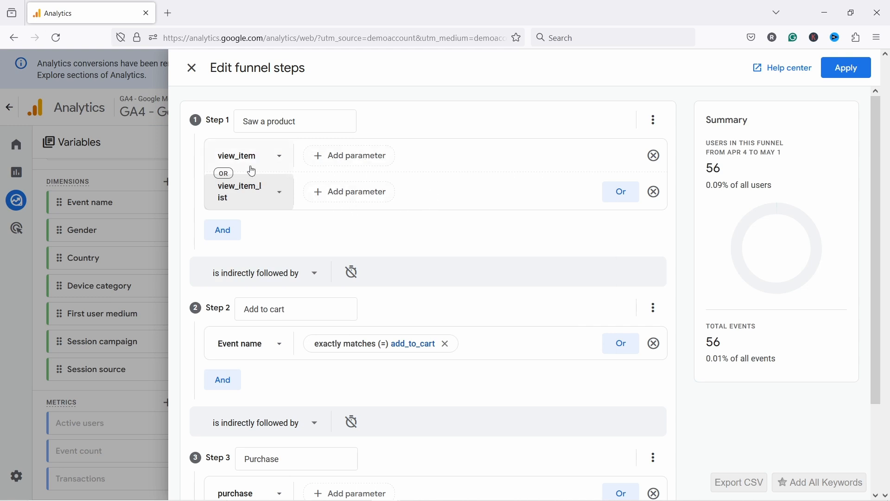
{"action": "left_click", "coordinate": [656, 192]}
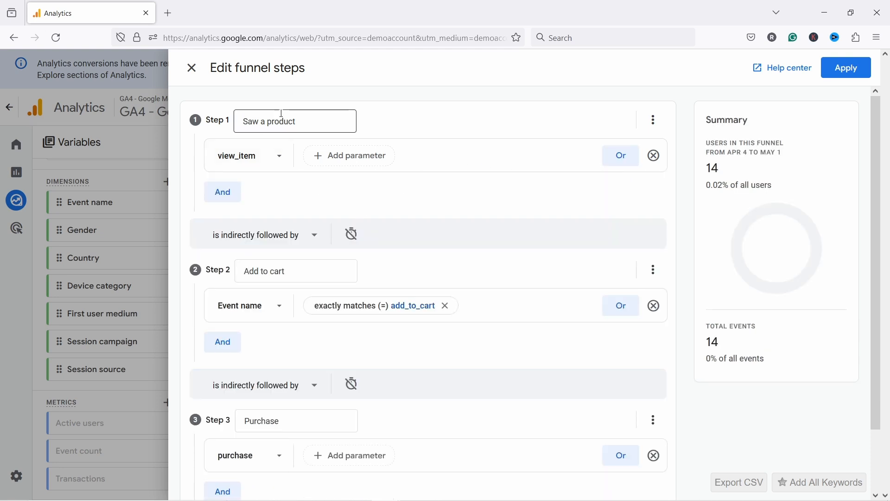
Step: Apply the three funnel steps to the exploration and review the resulting funnel chart
{"action": "scroll", "coordinate": [288, 277], "scroll_direction": "down", "scroll_amount": 2}
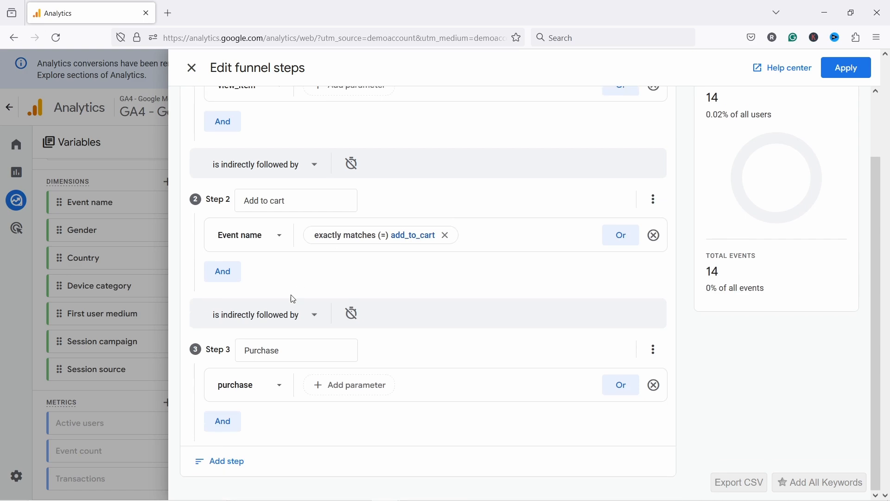
{"action": "left_click", "coordinate": [846, 69]}
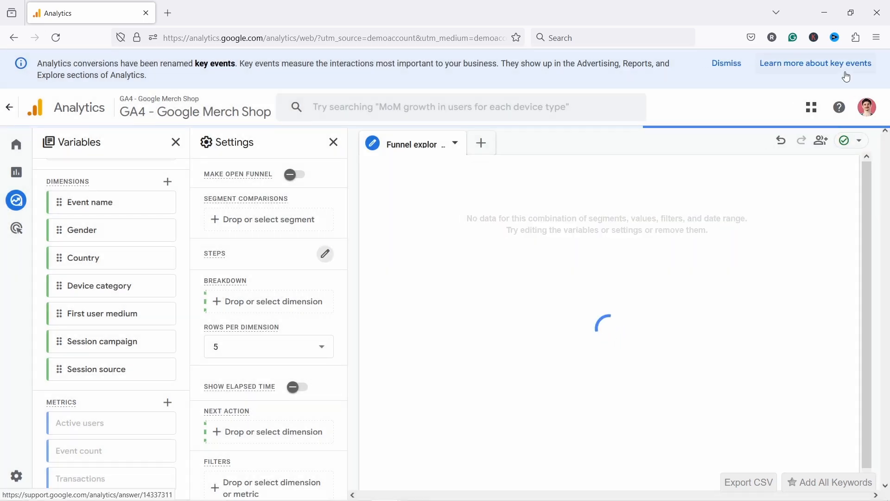
{"action": "middle_click", "coordinate": [847, 76]}
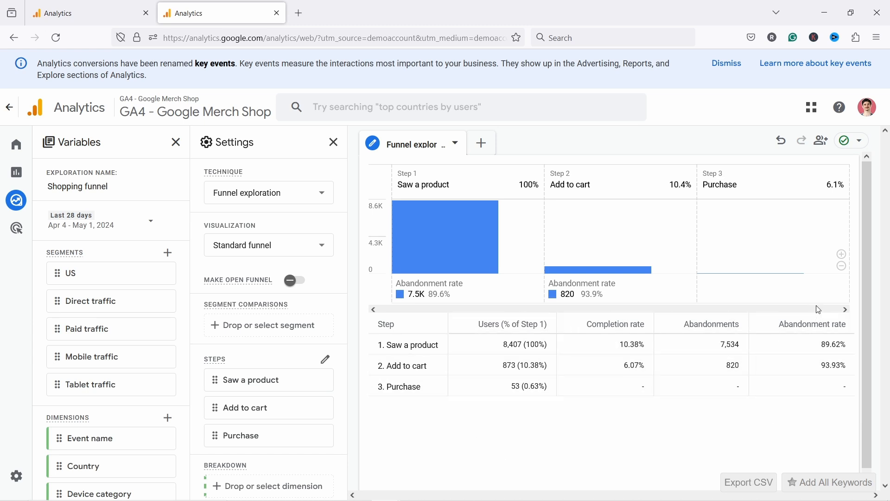
{"action": "mouse_move", "coordinate": [447, 238]}
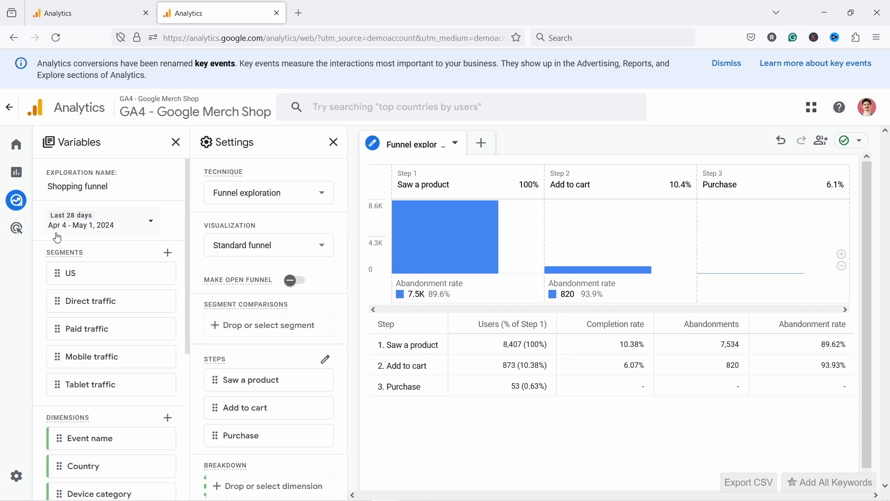
Step: Compare the last 28 days with the preceding period (match day of week), Mar 7 to Apr 3, 2024
{"action": "left_click", "coordinate": [102, 225]}
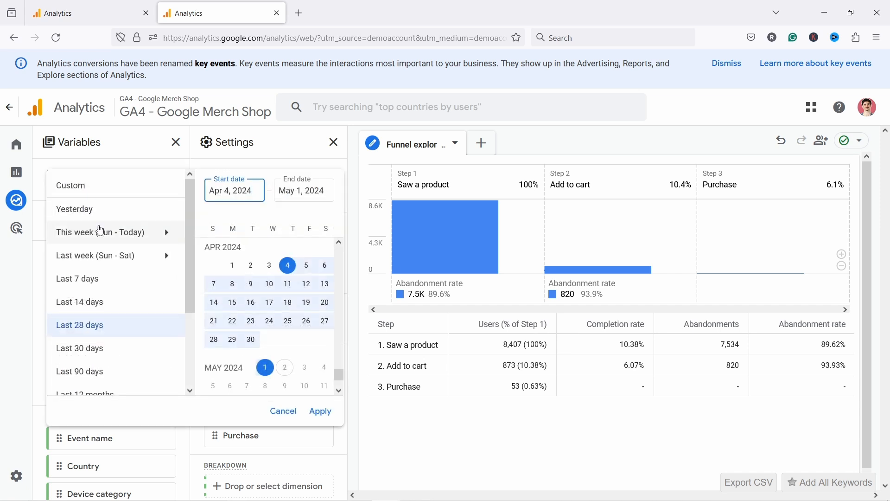
{"action": "scroll", "coordinate": [111, 258], "scroll_direction": "down", "scroll_amount": 2}
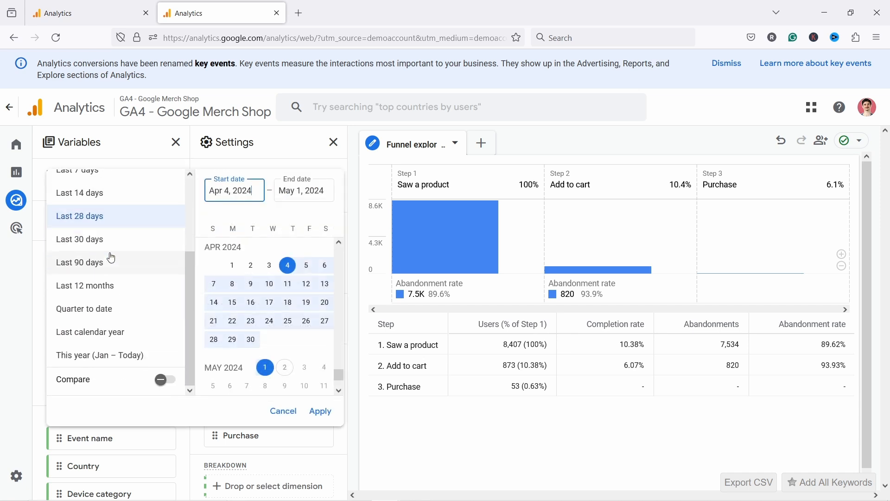
{"action": "left_click", "coordinate": [158, 383]}
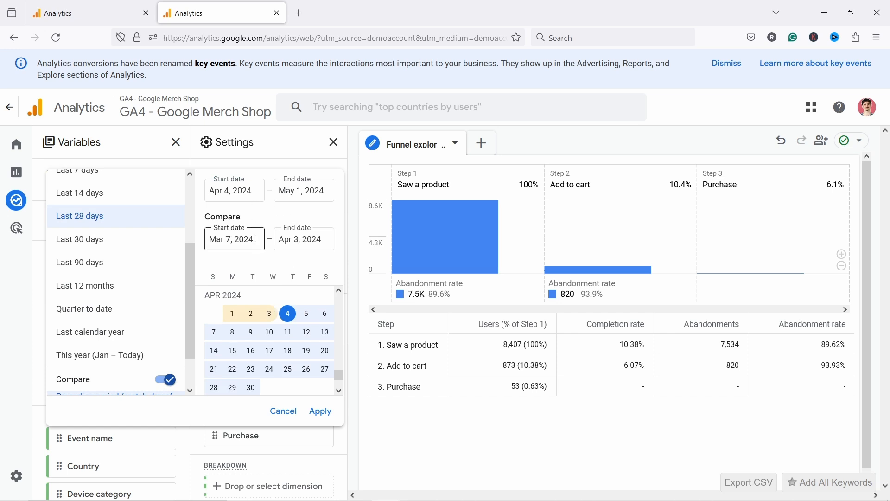
{"action": "scroll", "coordinate": [264, 325], "scroll_direction": "up", "scroll_amount": 3}
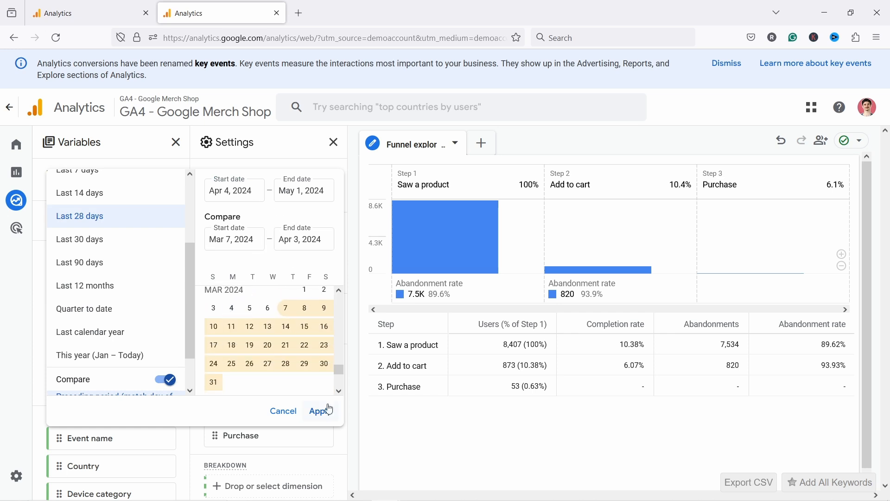
{"action": "scroll", "coordinate": [153, 299], "scroll_direction": "down", "scroll_amount": 3}
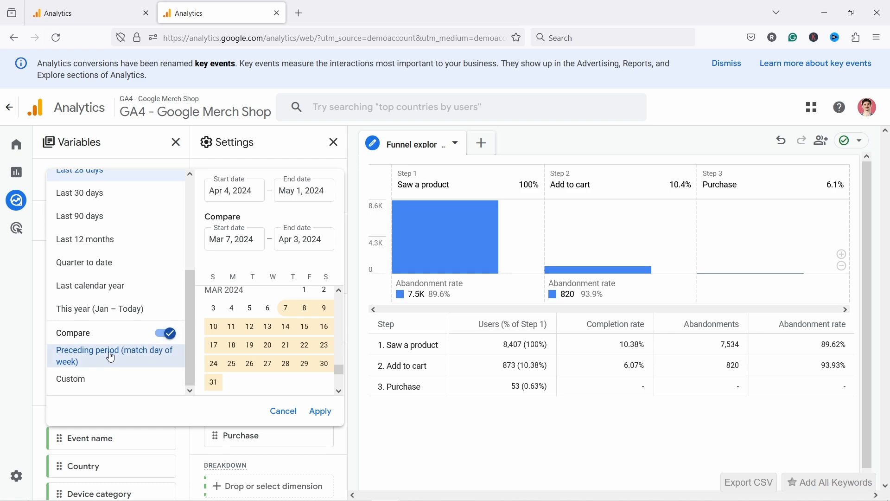
{"action": "left_click", "coordinate": [320, 411]}
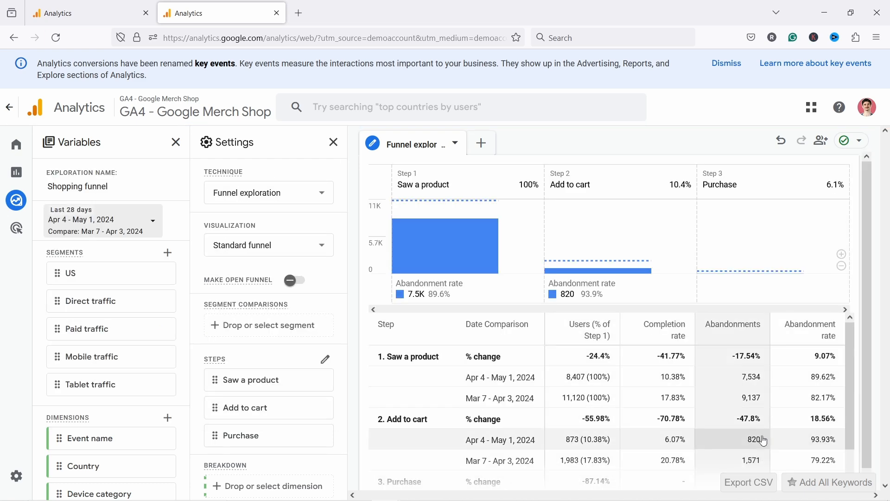
Step: Review the period comparison in the funnel table and its date range, and close that browser tab to return to the uncompared funnel
{"action": "scroll", "coordinate": [788, 408], "scroll_direction": "down", "scroll_amount": 1}
{"action": "scroll", "coordinate": [612, 408], "scroll_direction": "up", "scroll_amount": 1}
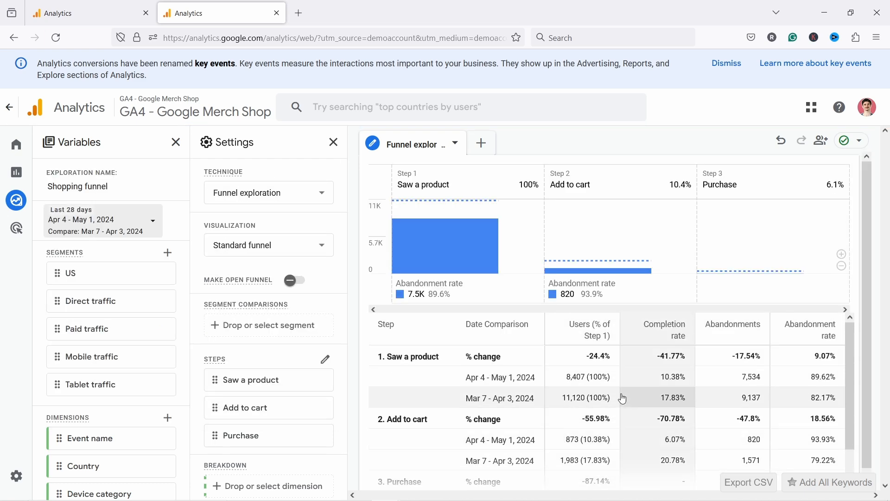
{"action": "left_click", "coordinate": [154, 225]}
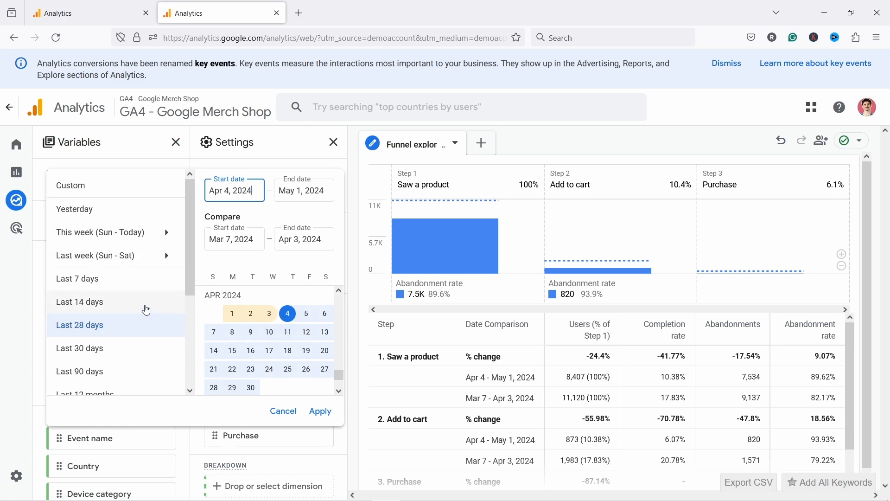
{"action": "left_click", "coordinate": [506, 264]}
{"action": "key", "text": "ctrl+w"}
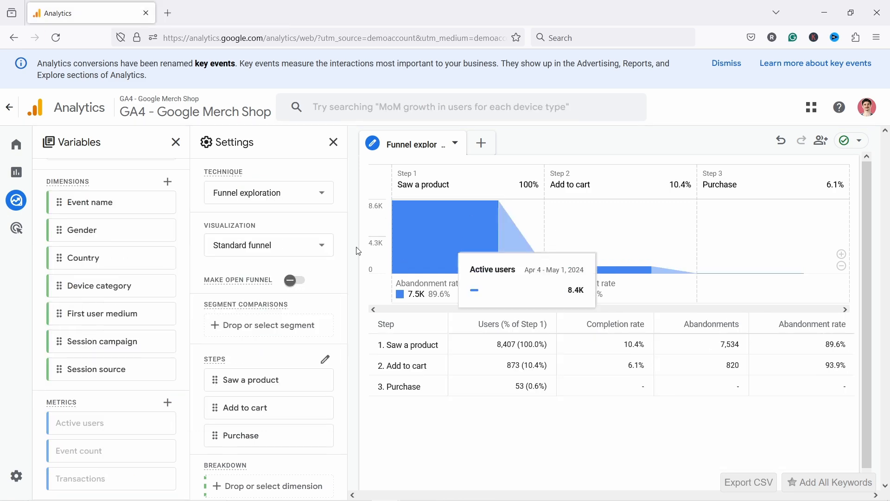
Step: Try the Trended funnel visualization, view the Add to cart and Purchase trends, and return to the Standard funnel
{"action": "left_click", "coordinate": [227, 249]}
{"action": "left_click", "coordinate": [238, 304]}
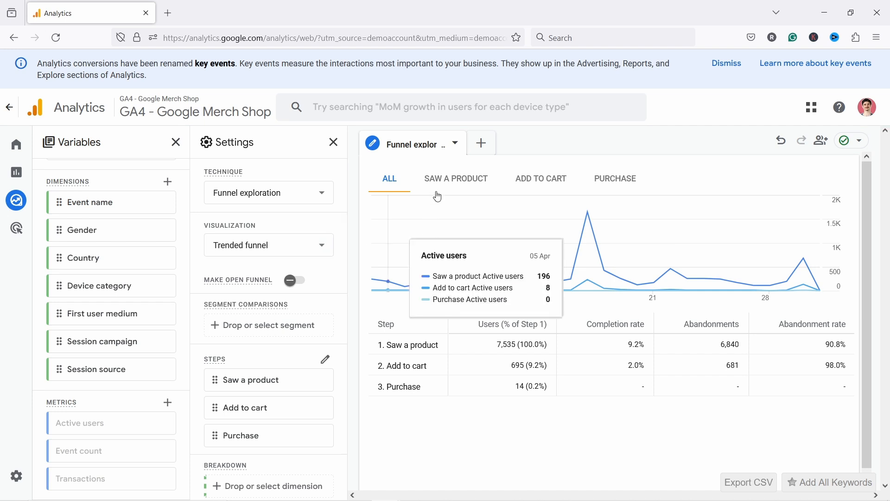
{"action": "left_click", "coordinate": [538, 179]}
{"action": "left_click", "coordinate": [622, 177]}
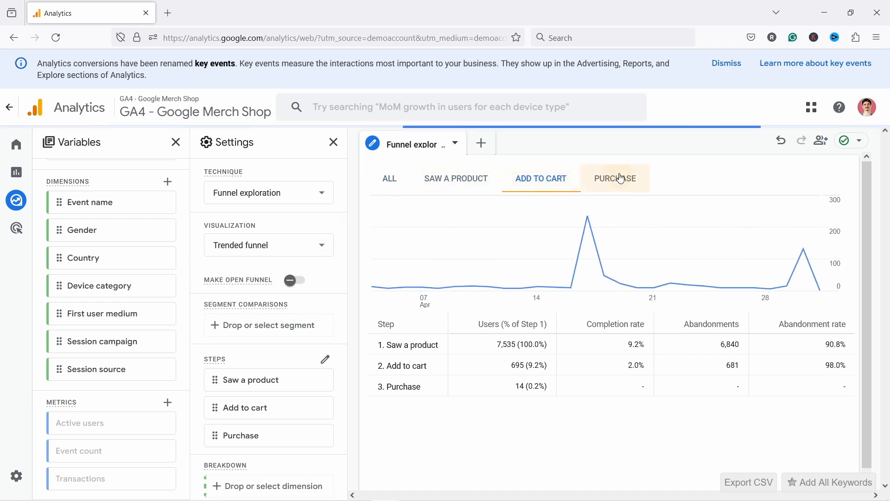
{"action": "left_click", "coordinate": [260, 250]}
{"action": "left_click", "coordinate": [239, 274]}
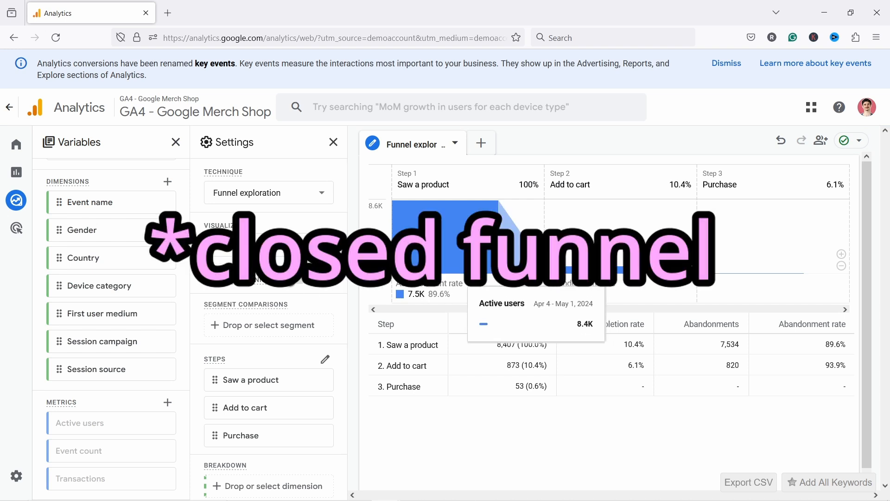
Step: Inspect the closed funnel's steps, try it as an open funnel, and make it closed again
{"action": "mouse_move", "coordinate": [435, 211]}
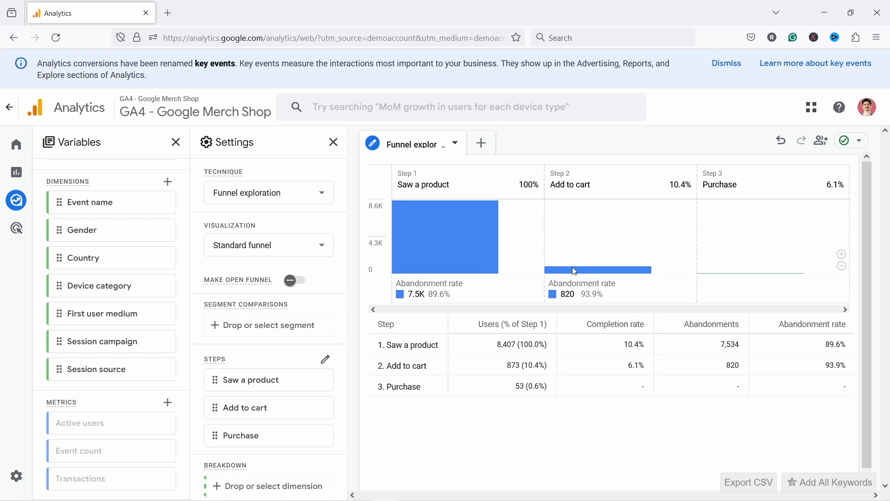
{"action": "mouse_move", "coordinate": [573, 269]}
{"action": "left_click", "coordinate": [296, 282]}
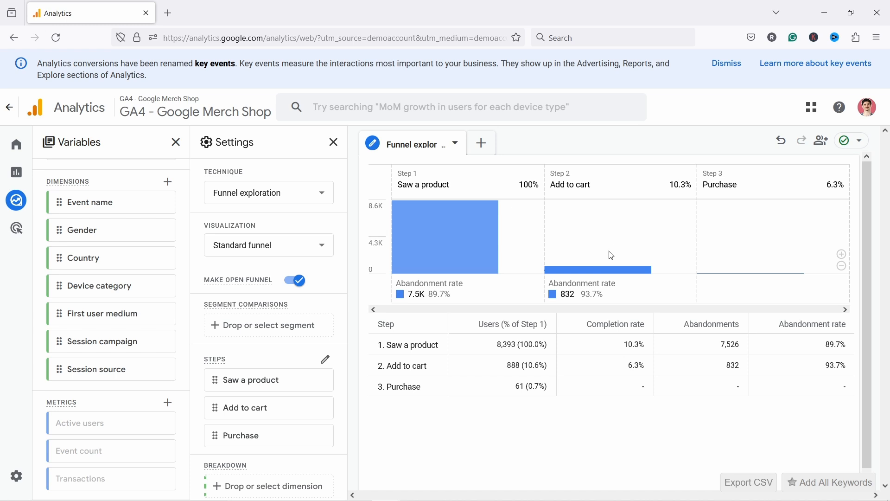
{"action": "left_click", "coordinate": [297, 281]}
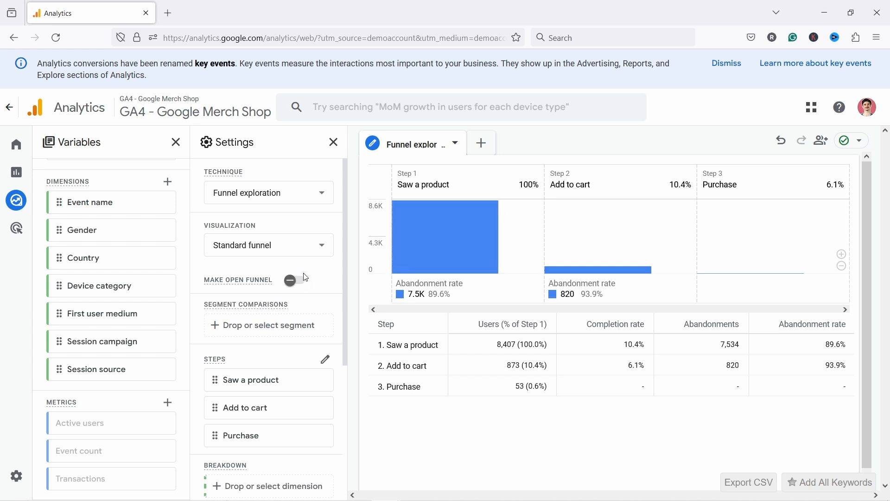
Step: Break the funnel down by the Country dimension
{"action": "scroll", "coordinate": [213, 232], "scroll_direction": "down", "scroll_amount": 2}
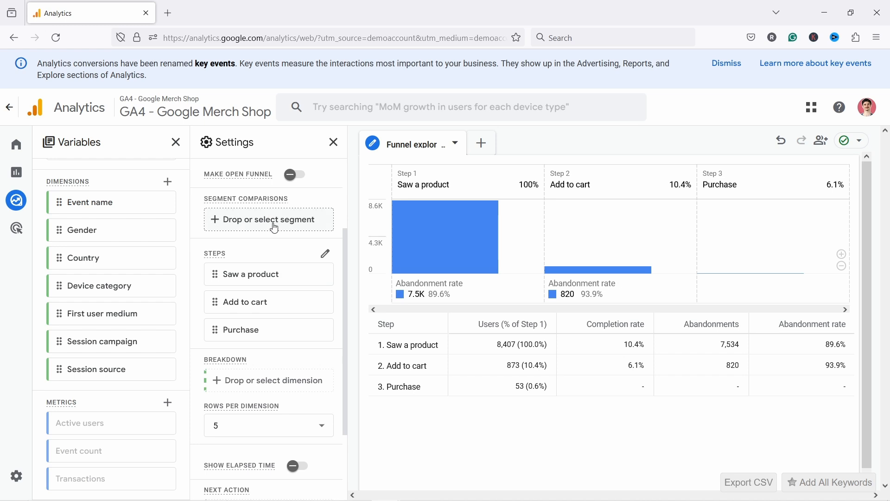
{"action": "scroll", "coordinate": [241, 288], "scroll_direction": "down", "scroll_amount": 1}
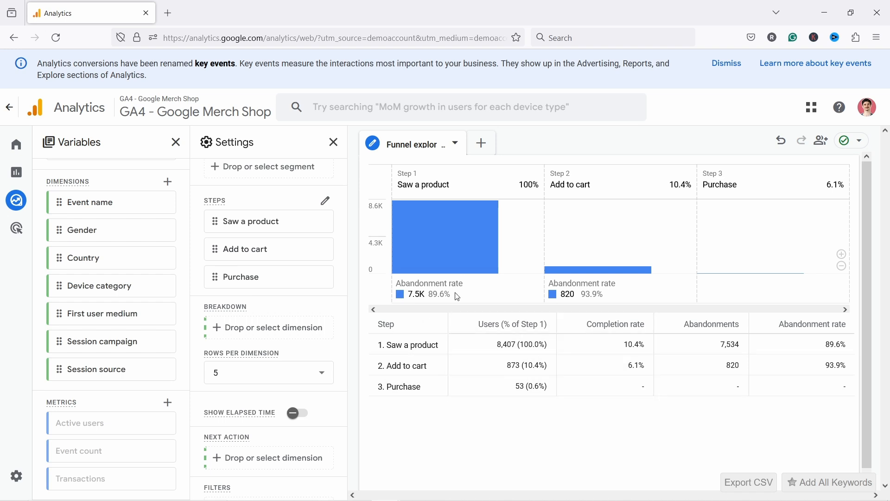
{"action": "left_click", "coordinate": [225, 327]}
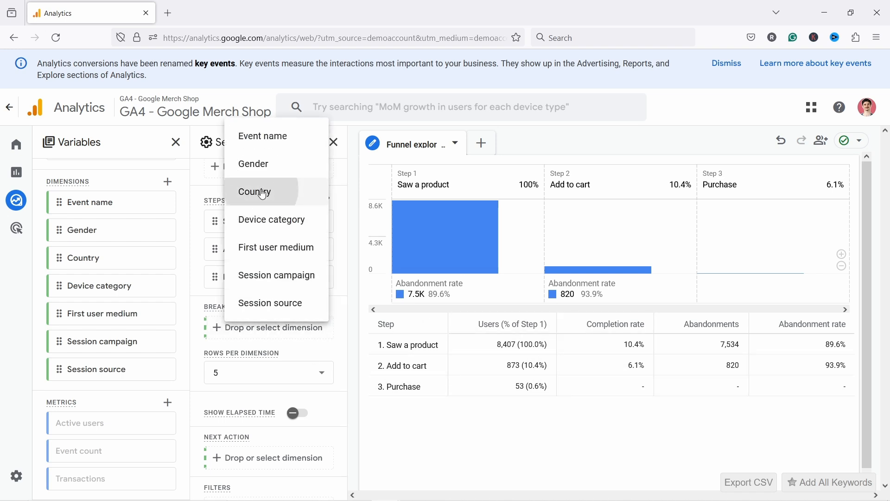
{"action": "left_click", "coordinate": [263, 193]}
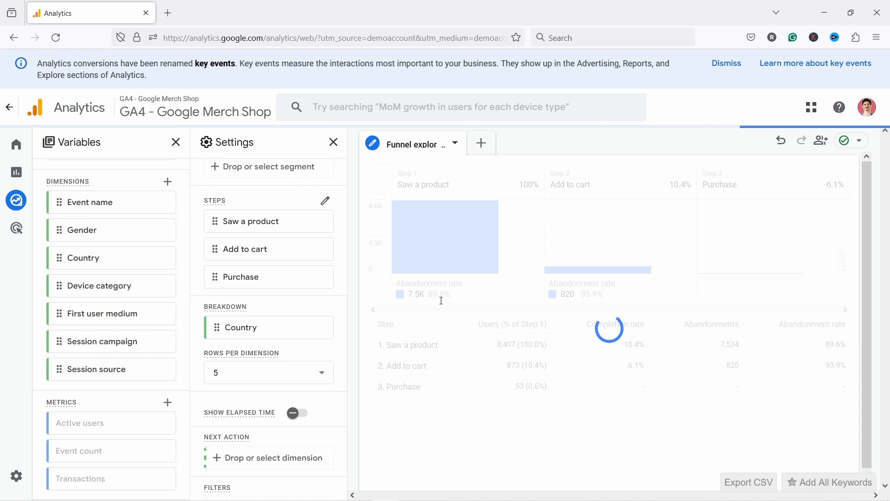
Step: Examine the users, completion rates and abandonment rates per country across the funnel steps in the table
{"action": "scroll", "coordinate": [689, 336], "scroll_direction": "down", "scroll_amount": 1}
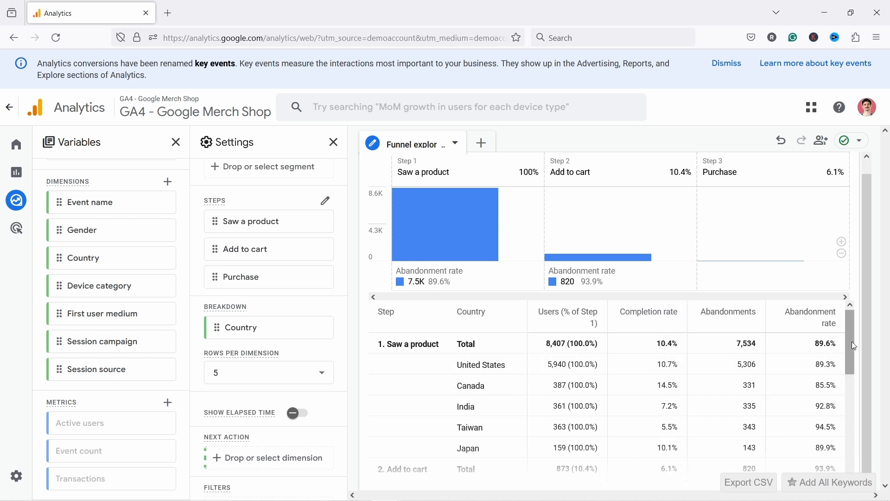
{"action": "scroll", "coordinate": [853, 341], "scroll_direction": "down", "scroll_amount": 2}
{"action": "scroll", "coordinate": [857, 360], "scroll_direction": "down", "scroll_amount": 4}
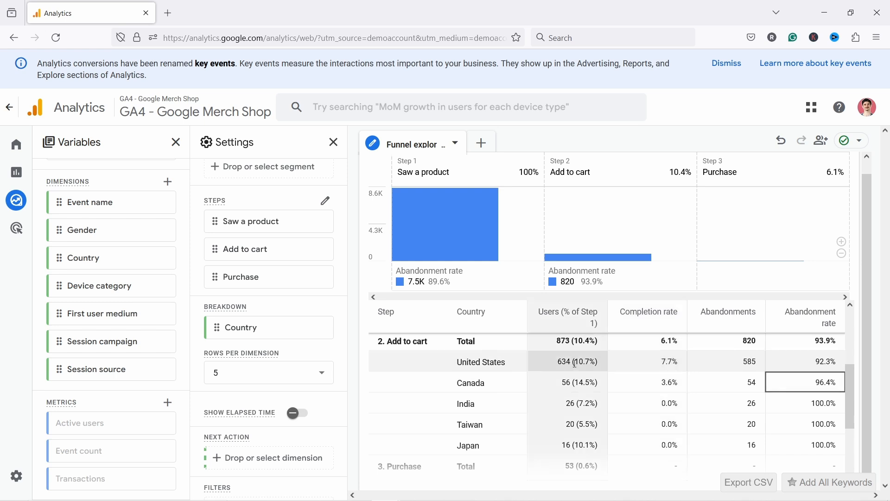
{"action": "scroll", "coordinate": [529, 417], "scroll_direction": "down", "scroll_amount": 2}
{"action": "scroll", "coordinate": [529, 423], "scroll_direction": "up", "scroll_amount": 2}
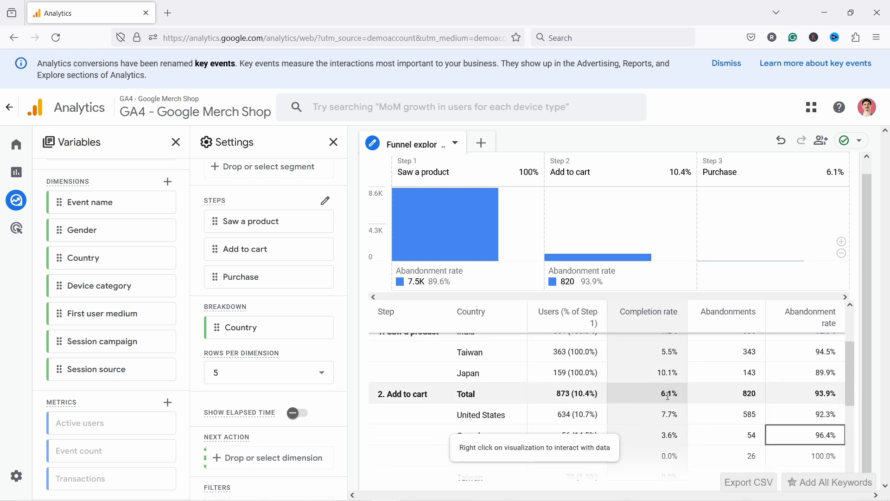
{"action": "scroll", "coordinate": [670, 399], "scroll_direction": "down", "scroll_amount": 1}
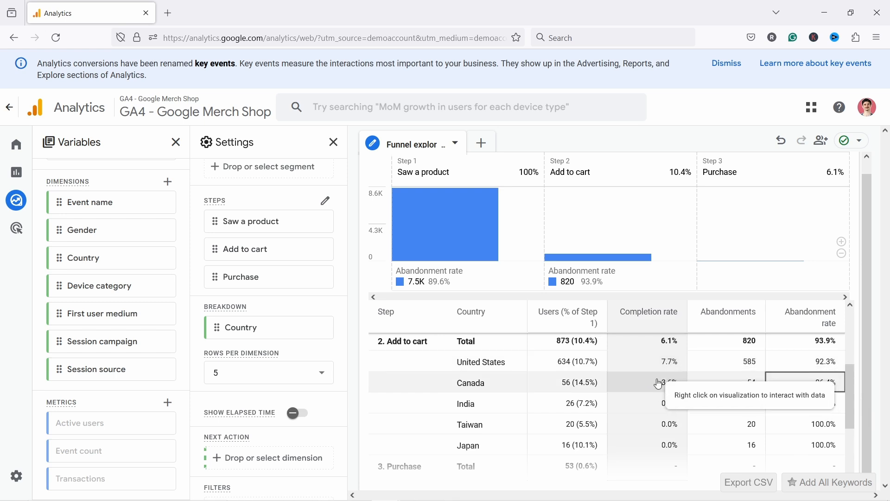
{"action": "scroll", "coordinate": [659, 384], "scroll_direction": "up", "scroll_amount": 3}
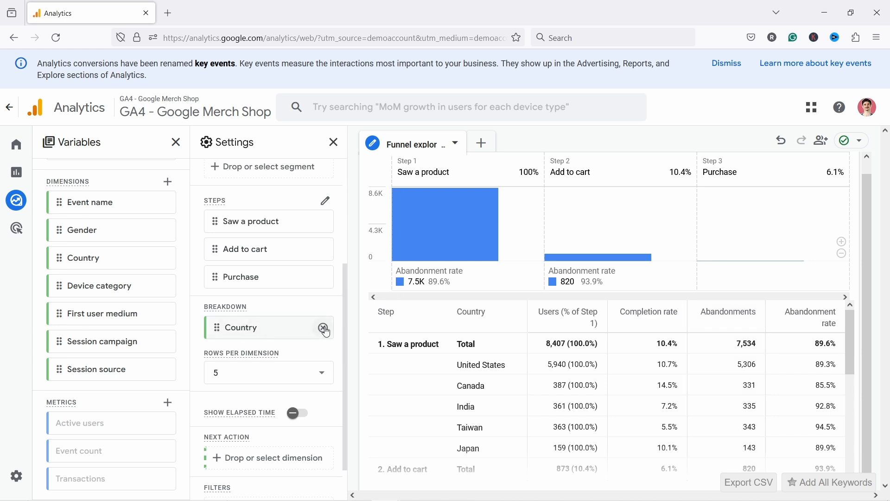
Step: Replace the Country breakdown with Device category and review the funnel figures for each device type
{"action": "left_click", "coordinate": [325, 329]}
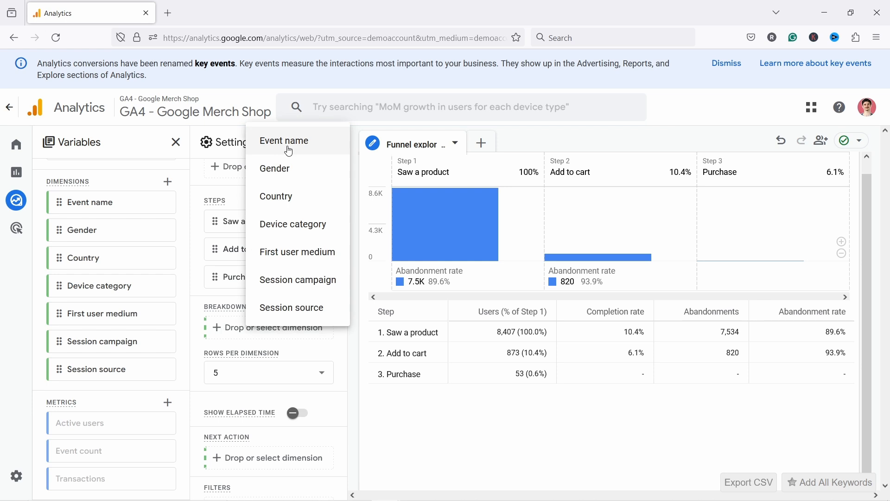
{"action": "left_click", "coordinate": [294, 225]}
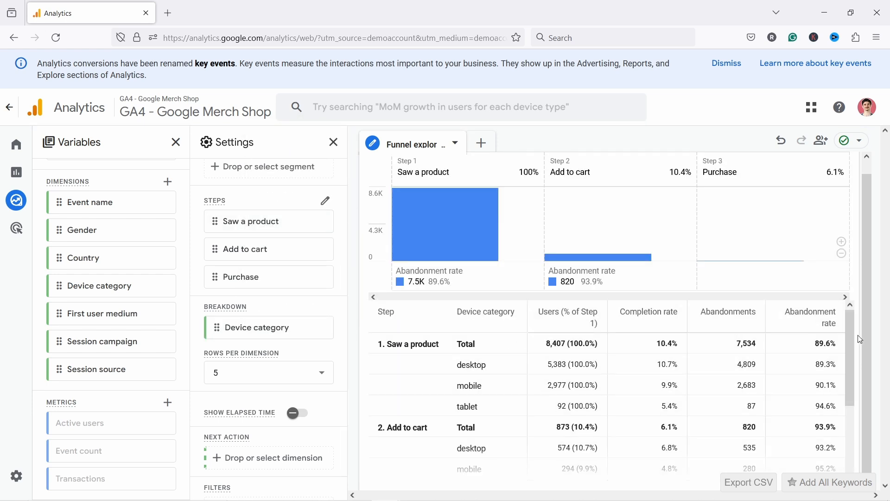
{"action": "left_click_drag", "start_coordinate": [852, 344], "coordinate": [860, 375]}
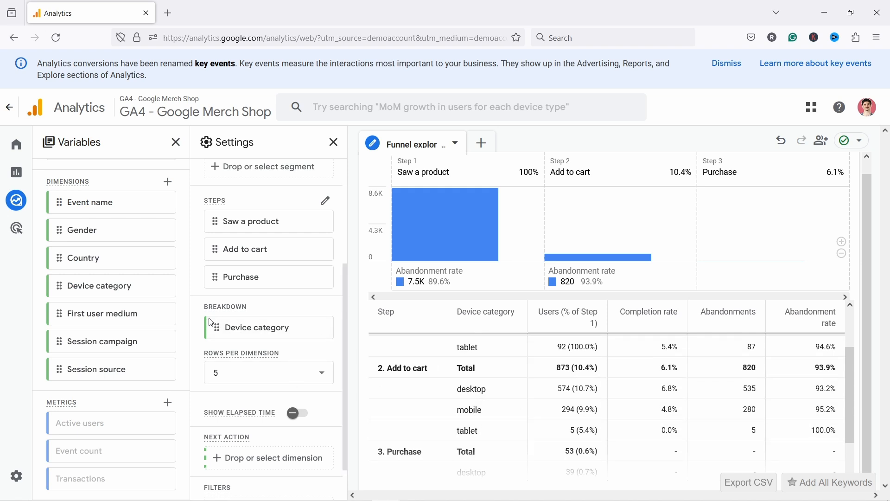
Step: View the options for rows per dimension without changing them, and remove the Device category breakdown
{"action": "left_click", "coordinate": [235, 378]}
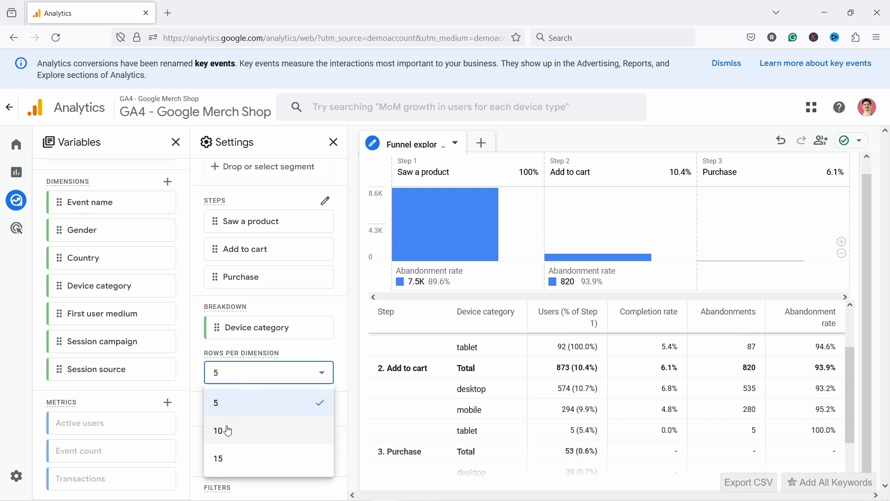
{"action": "left_click", "coordinate": [285, 394]}
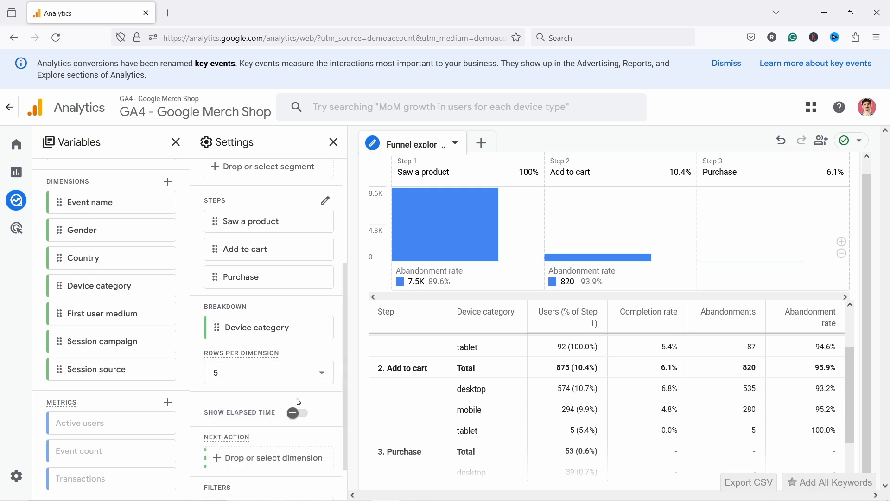
{"action": "scroll", "coordinate": [294, 373], "scroll_direction": "down", "scroll_amount": 2}
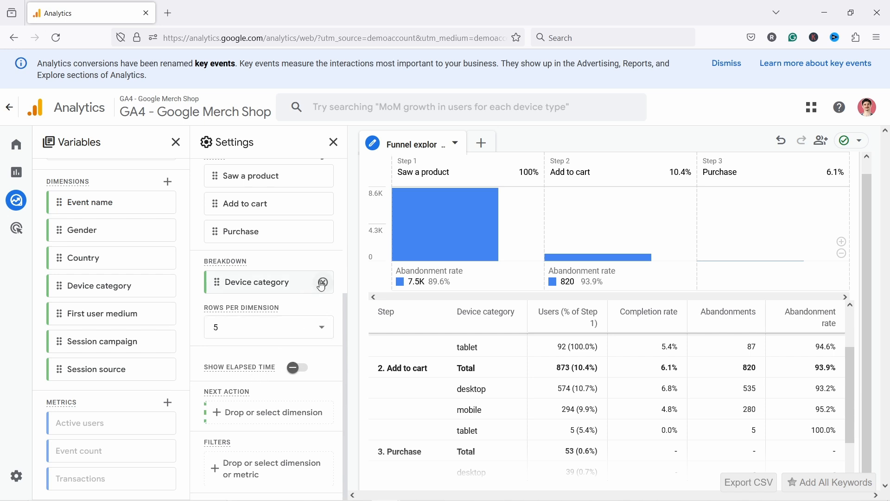
{"action": "left_click", "coordinate": [322, 284]}
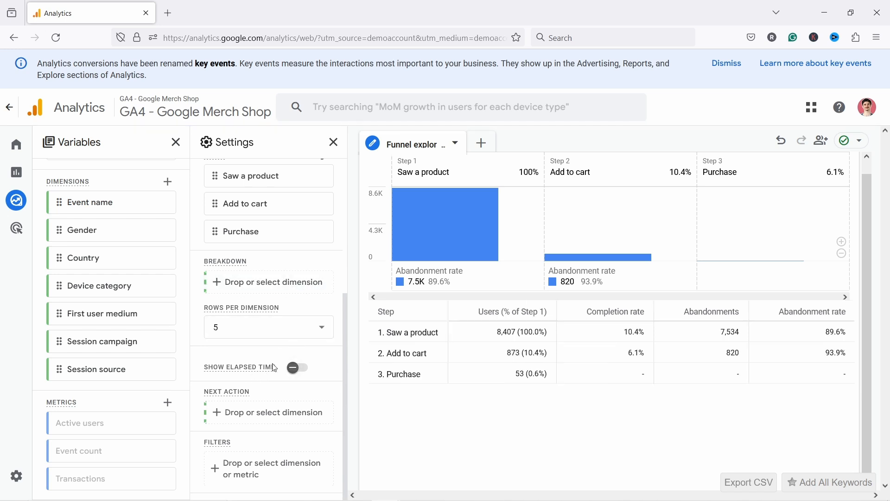
Step: Try showing elapsed time and turn it off, and try Event name as the next action and remove it
{"action": "left_click", "coordinate": [297, 367]}
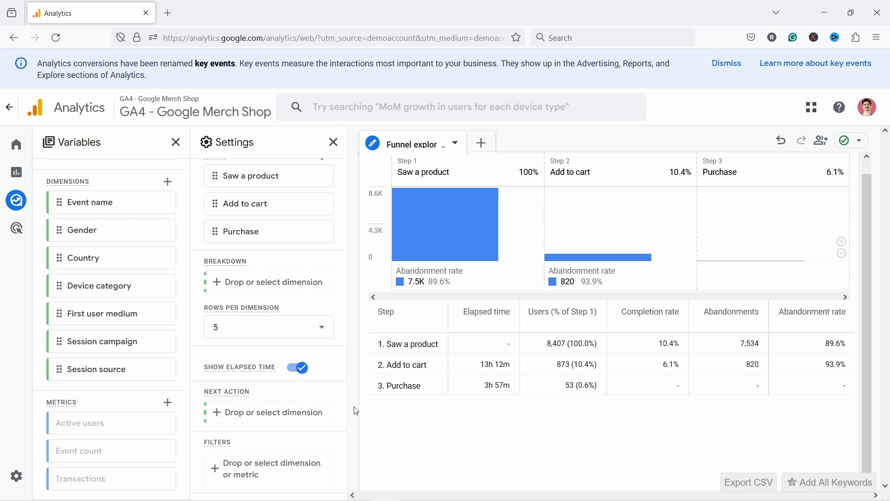
{"action": "left_click", "coordinate": [297, 369]}
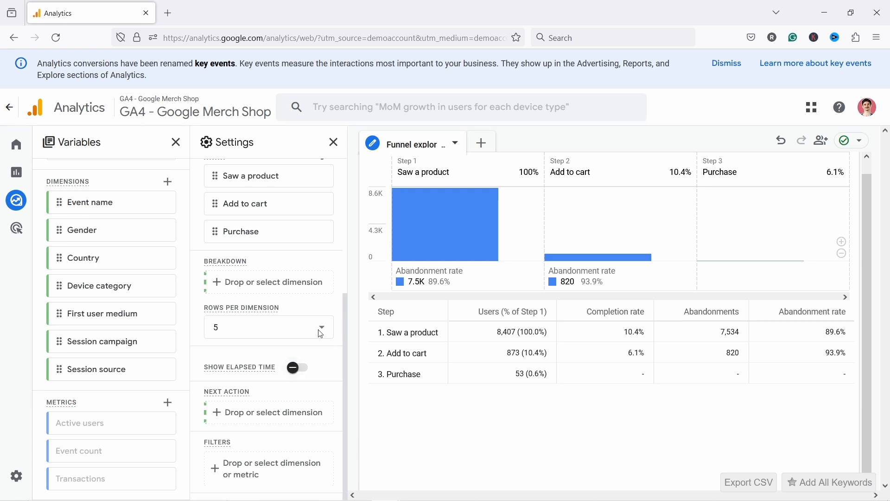
{"action": "left_click", "coordinate": [254, 412]}
{"action": "left_click", "coordinate": [292, 430]}
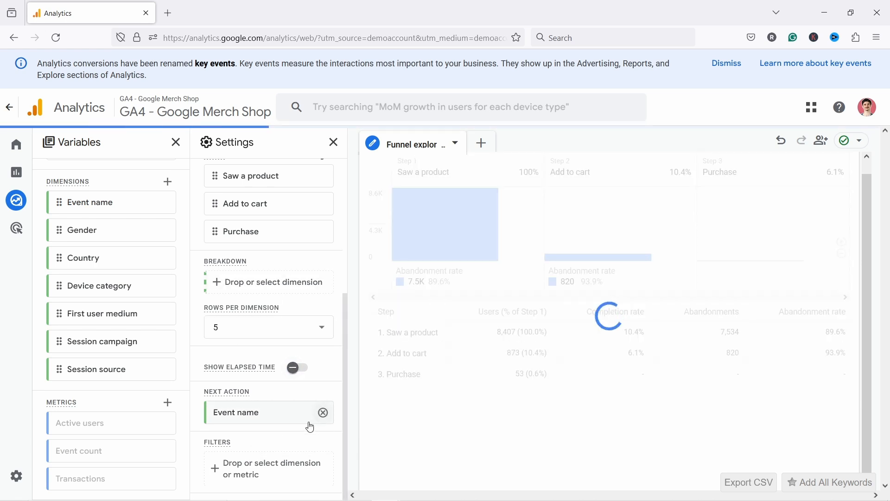
{"action": "mouse_move", "coordinate": [438, 220]}
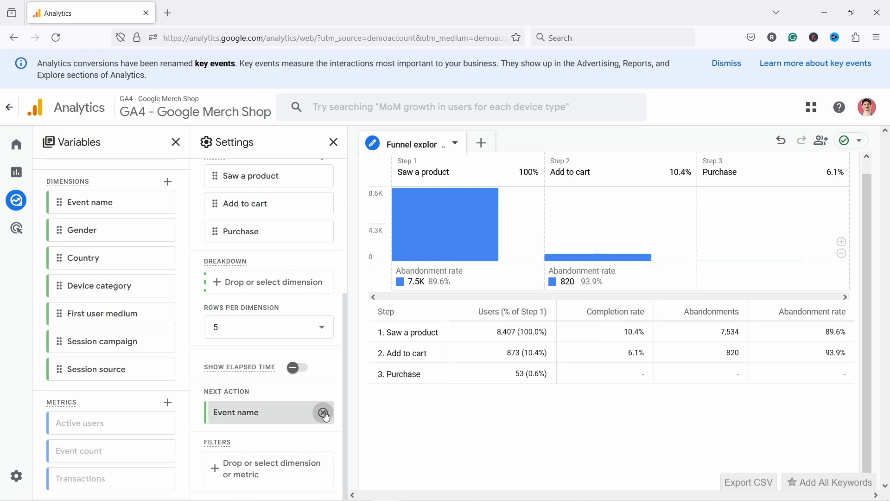
{"action": "left_click", "coordinate": [323, 412]}
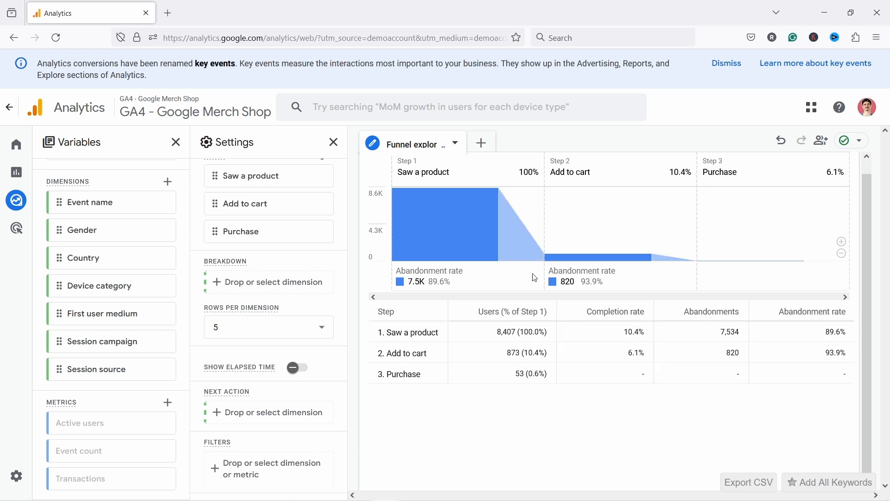
Step: Filter the funnel to sessions whose Session campaign contains Feb2024_LunarNY_V1 and apply the filter
{"action": "left_click", "coordinate": [263, 473]}
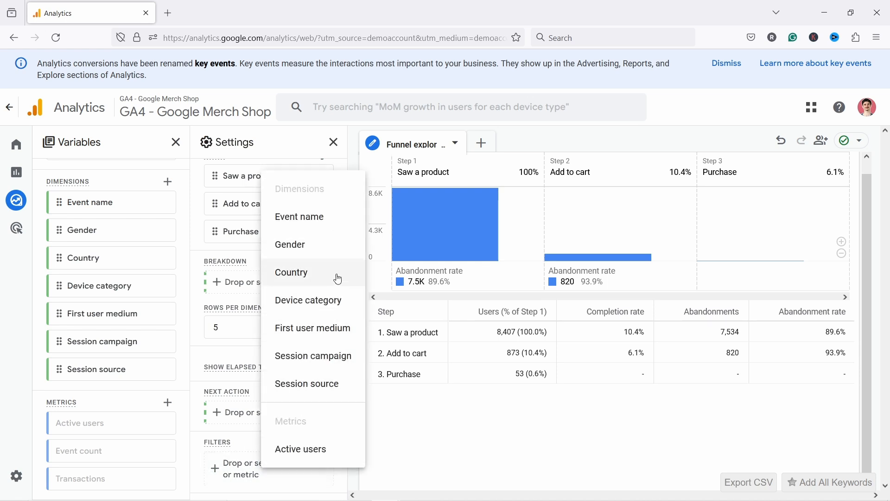
{"action": "left_click", "coordinate": [307, 357]}
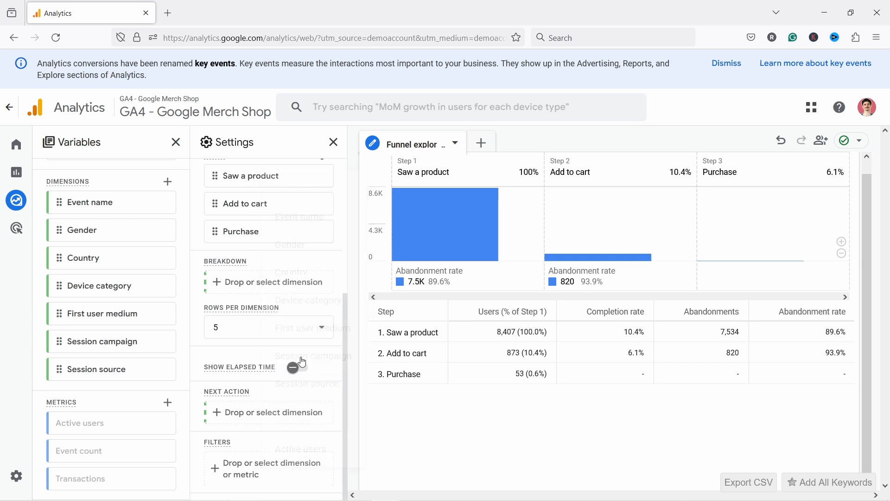
{"action": "scroll", "coordinate": [294, 366], "scroll_direction": "down", "scroll_amount": 3}
{"action": "left_click", "coordinate": [278, 364]}
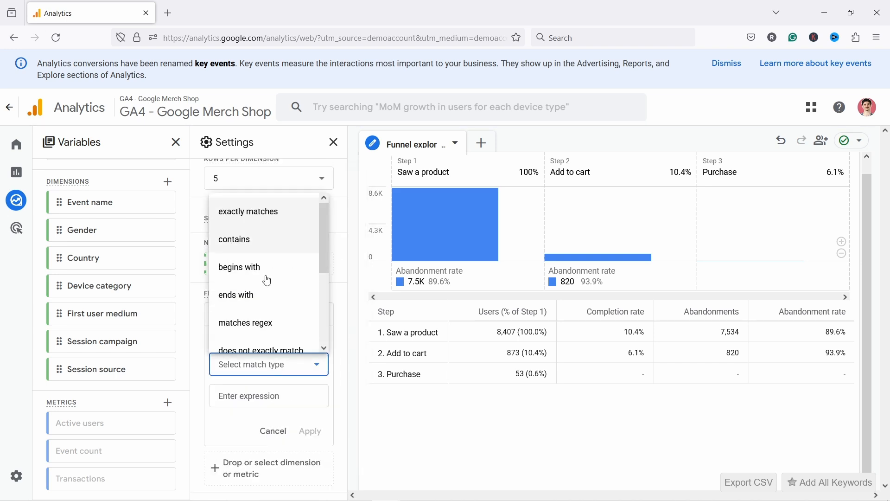
{"action": "left_click", "coordinate": [247, 241]}
{"action": "left_click", "coordinate": [237, 395]}
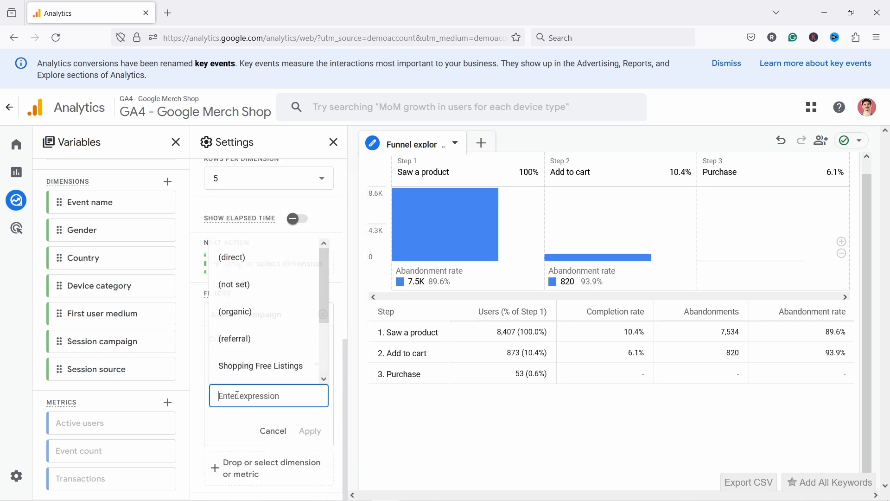
{"action": "left_click", "coordinate": [330, 296]}
{"action": "left_click", "coordinate": [280, 394]}
{"action": "scroll", "coordinate": [324, 309], "scroll_direction": "down", "scroll_amount": 3}
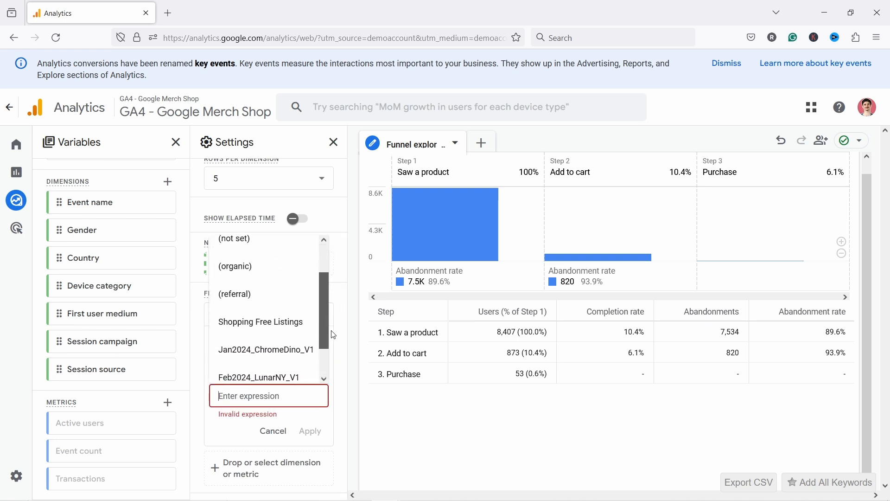
{"action": "left_click", "coordinate": [254, 338]}
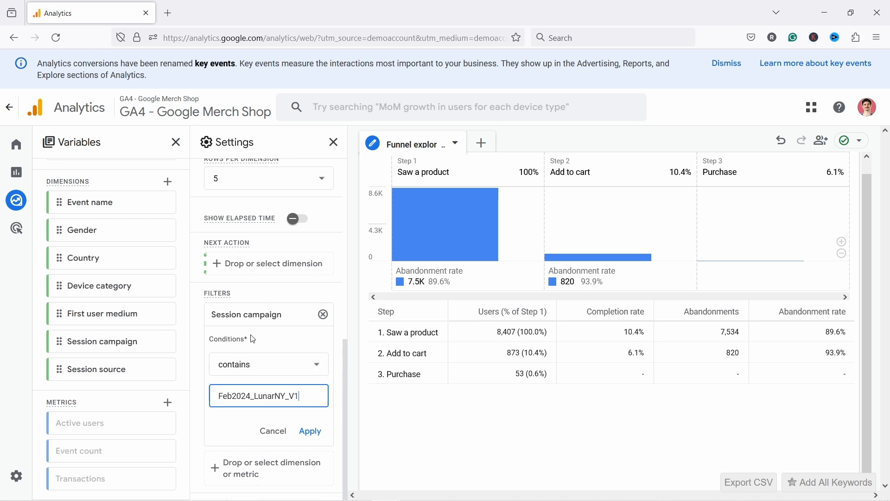
{"action": "left_click", "coordinate": [310, 432]}
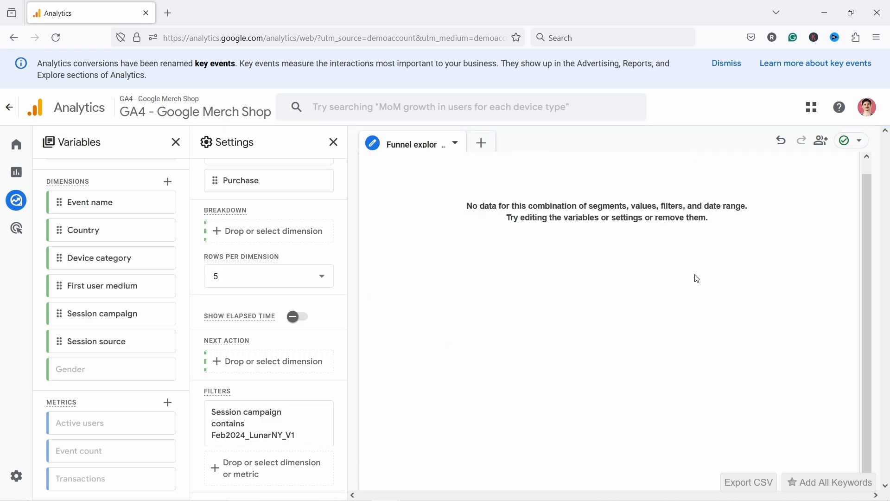
Step: Set the exploration's date range to Last 90 days and apply it
{"action": "scroll", "coordinate": [103, 223], "scroll_direction": "up", "scroll_amount": 5}
{"action": "left_click", "coordinate": [105, 224]}
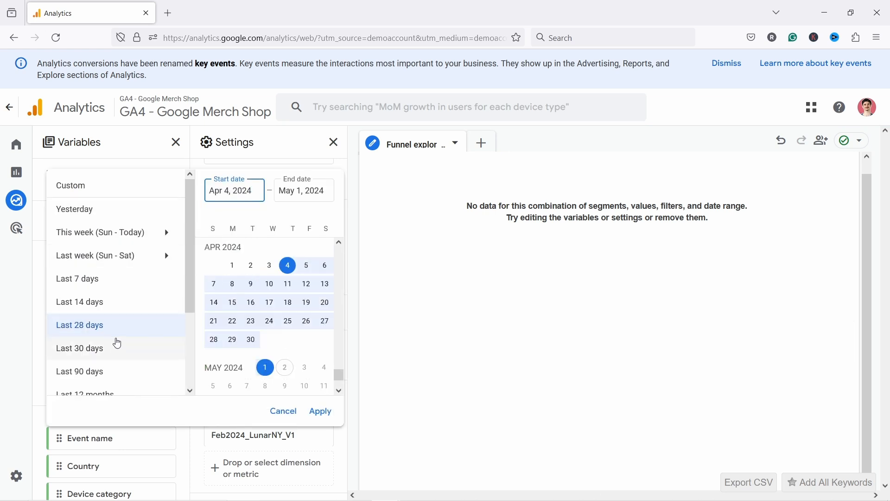
{"action": "left_click", "coordinate": [107, 371]}
{"action": "left_click", "coordinate": [320, 412]}
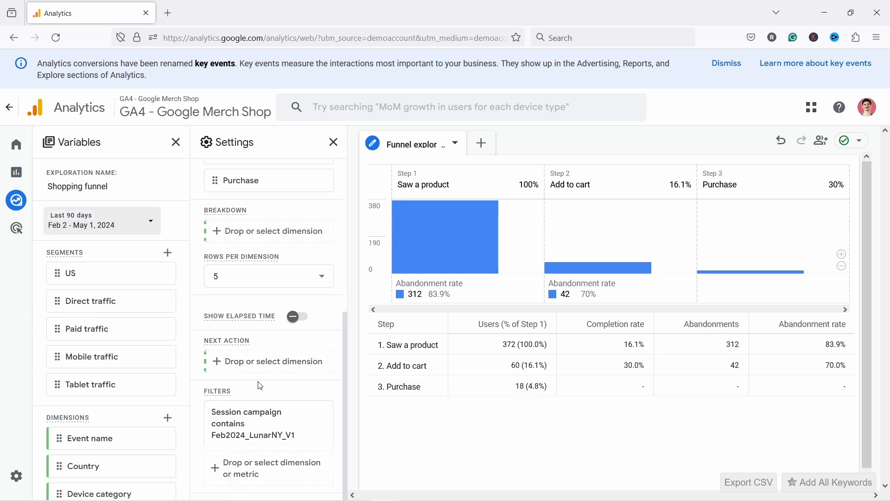
Step: View the segments available for comparison and the options for building a new segment, without creating one
{"action": "scroll", "coordinate": [268, 386], "scroll_direction": "up", "scroll_amount": 5}
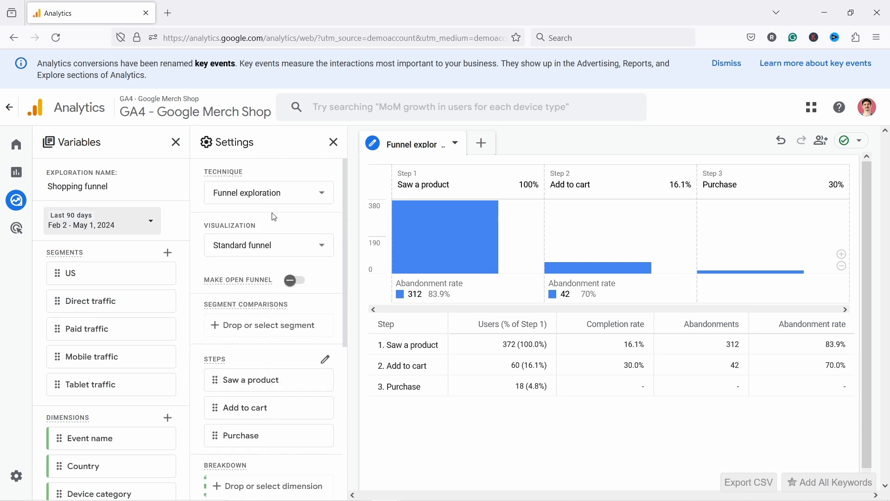
{"action": "left_click", "coordinate": [241, 332]}
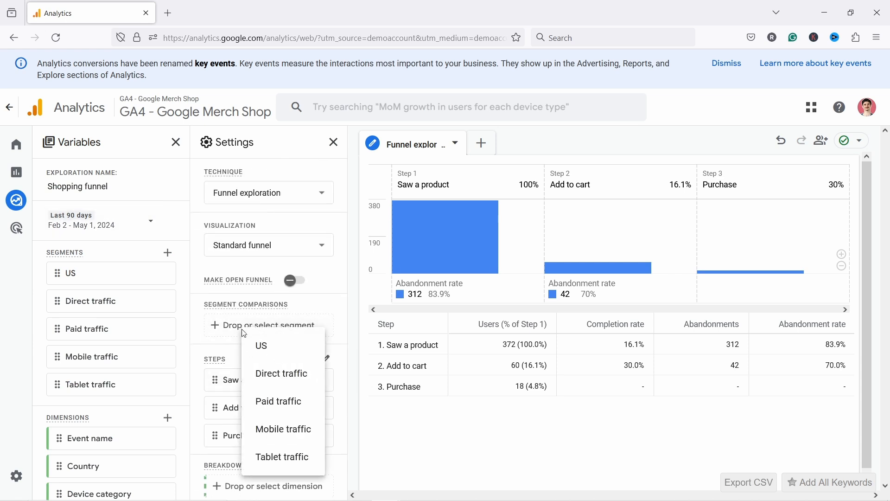
{"action": "left_click", "coordinate": [226, 328]}
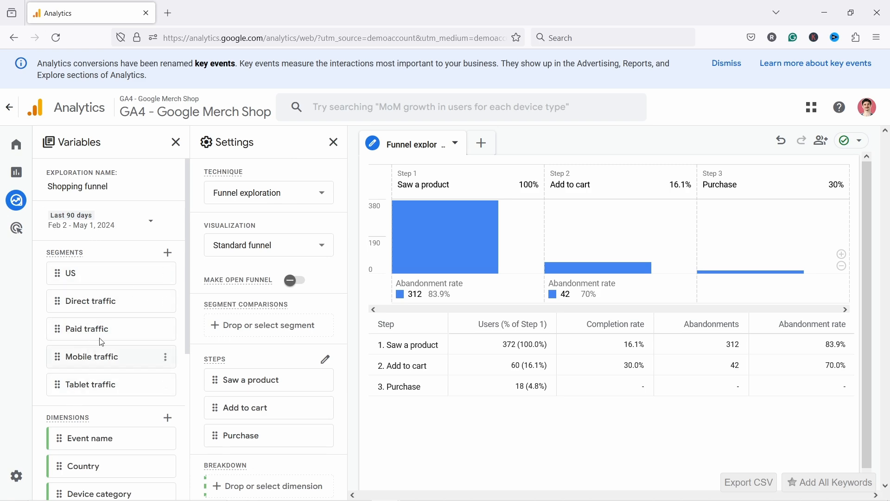
{"action": "left_click", "coordinate": [168, 253]}
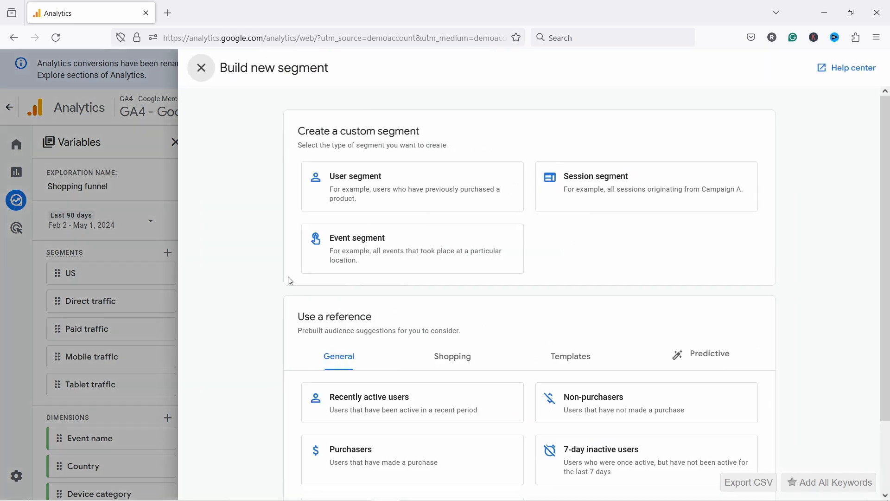
{"action": "scroll", "coordinate": [549, 288], "scroll_direction": "down", "scroll_amount": 2}
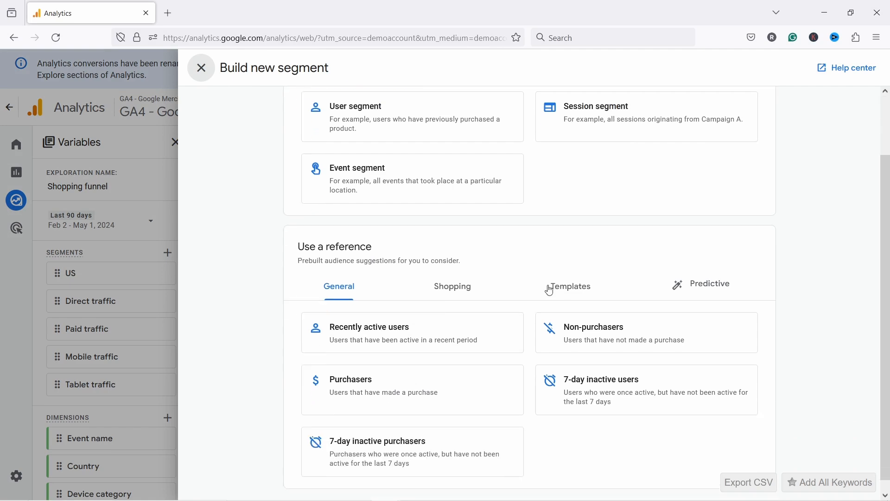
{"action": "scroll", "coordinate": [561, 309], "scroll_direction": "up", "scroll_amount": 2}
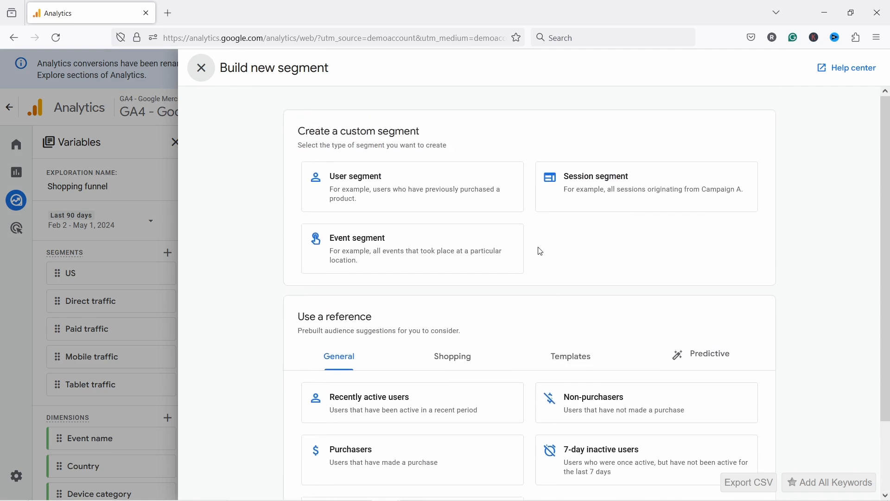
{"action": "left_click", "coordinate": [202, 69]}
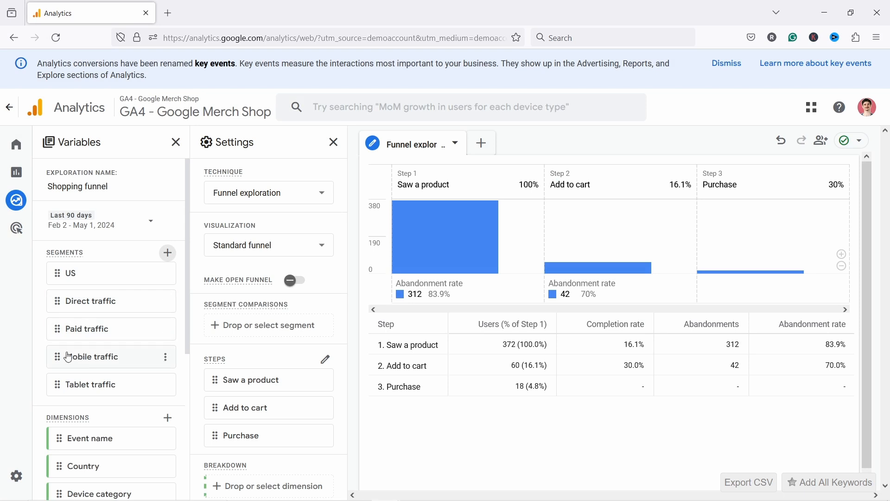
Step: Add the US segment to the funnel's segment comparisons
{"action": "mouse_move", "coordinate": [7, 327]}
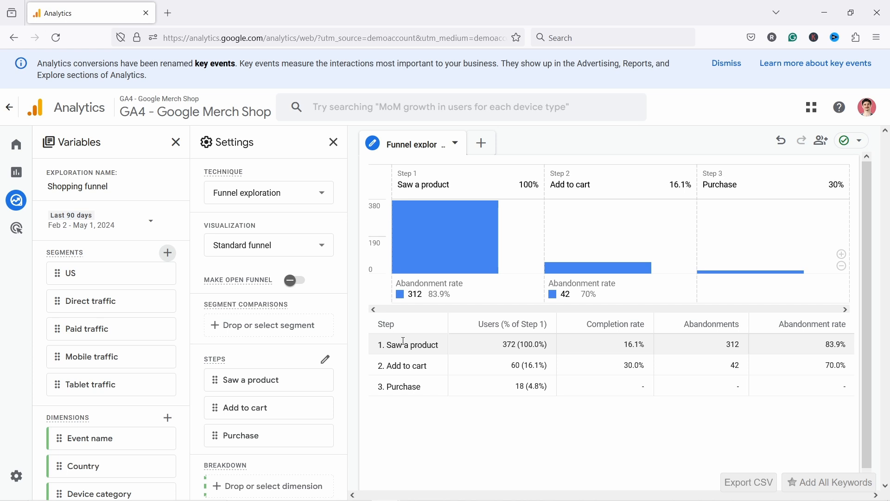
{"action": "left_click_drag", "start_coordinate": [59, 271], "coordinate": [255, 328]}
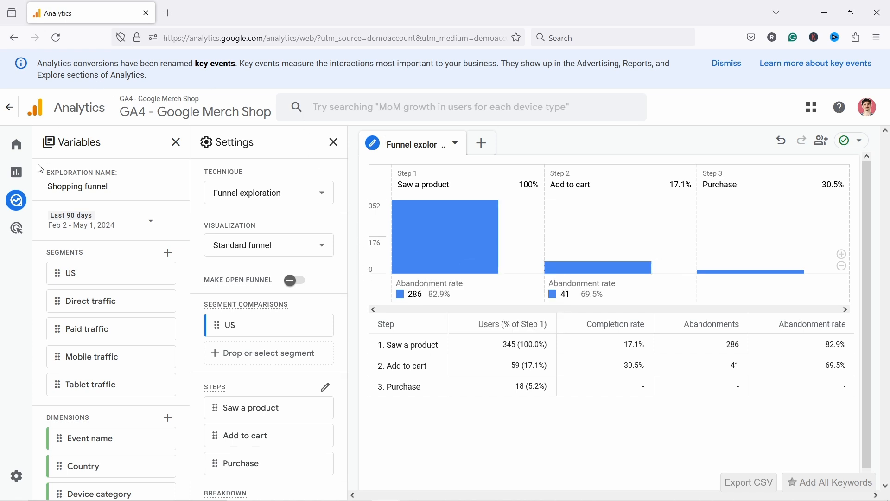
Step: Duplicate the browser tab that holds the Shopping funnel exploration and return to the original tab
{"action": "right_click", "coordinate": [44, 205]}
{"action": "right_click", "coordinate": [123, 15]}
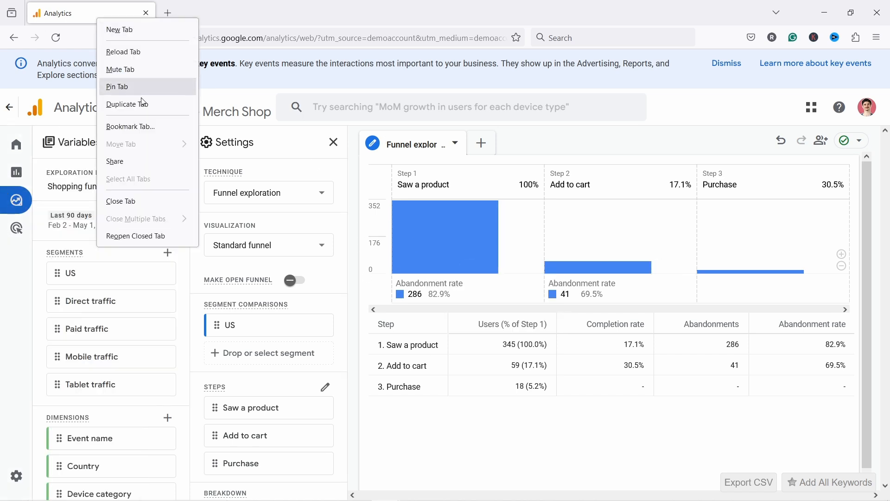
{"action": "left_click", "coordinate": [144, 103]}
{"action": "left_click", "coordinate": [84, 13]}
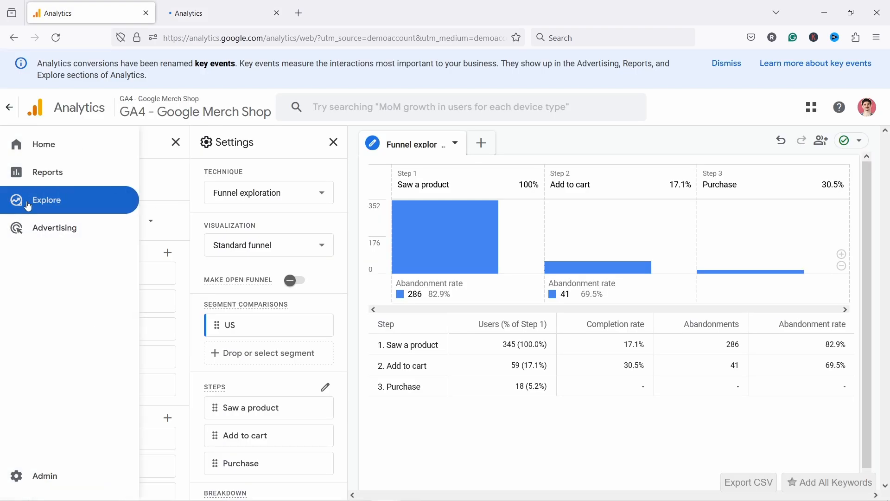
Step: Go to the list of explorations and view the actions available for the Shopping funnel exploration
{"action": "left_click", "coordinate": [52, 205]}
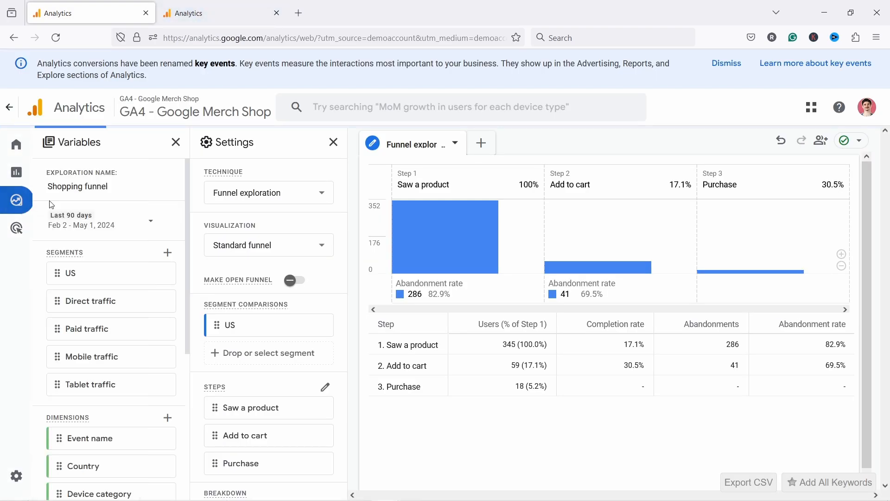
{"action": "scroll", "coordinate": [244, 338], "scroll_direction": "down", "scroll_amount": 1}
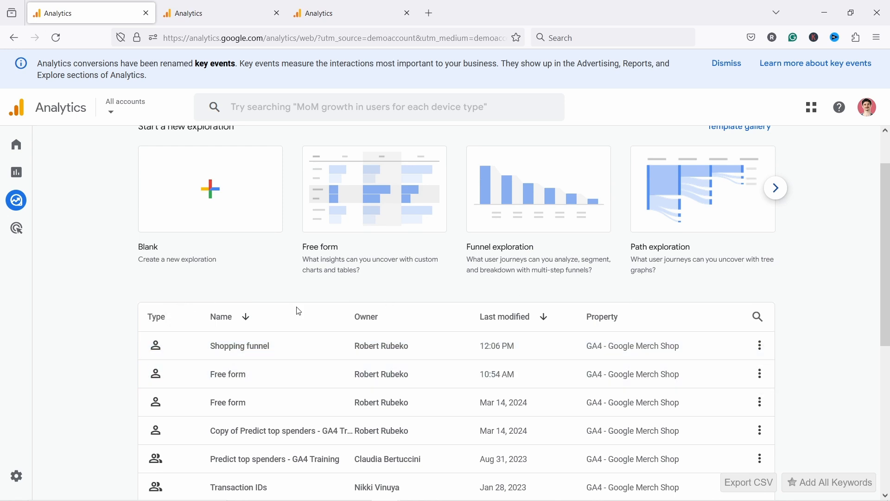
{"action": "left_click", "coordinate": [762, 348]}
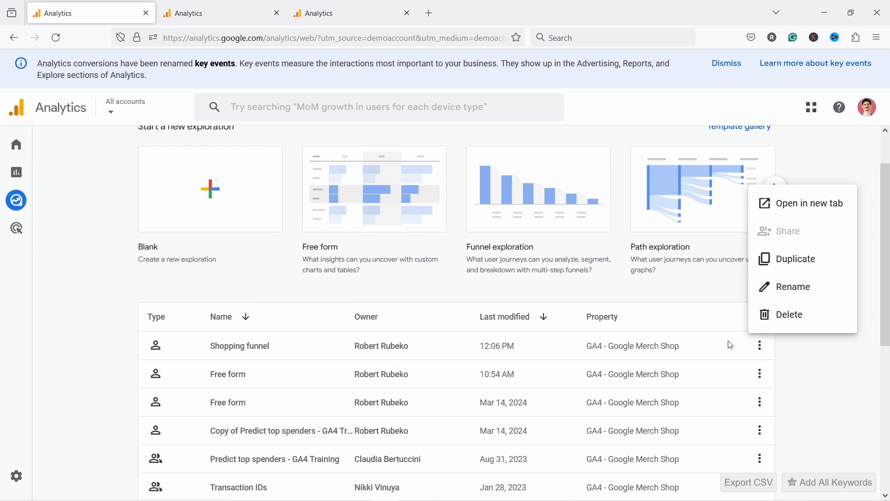
Step: Switch to the Clicks Don't Lie property's explorations and view the sharing dialog for its Free form exploration without sharing it
{"action": "left_click", "coordinate": [340, 21]}
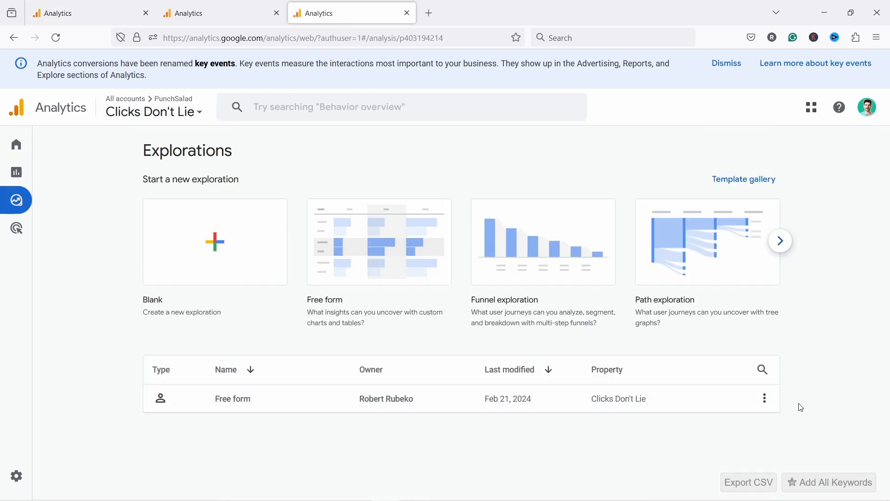
{"action": "left_click", "coordinate": [766, 399]}
{"action": "left_click", "coordinate": [775, 285]}
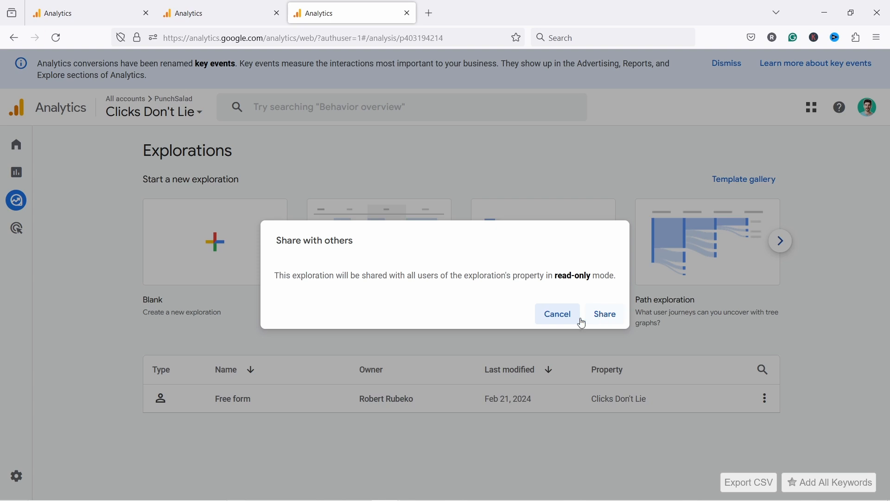
{"action": "left_click", "coordinate": [231, 335]}
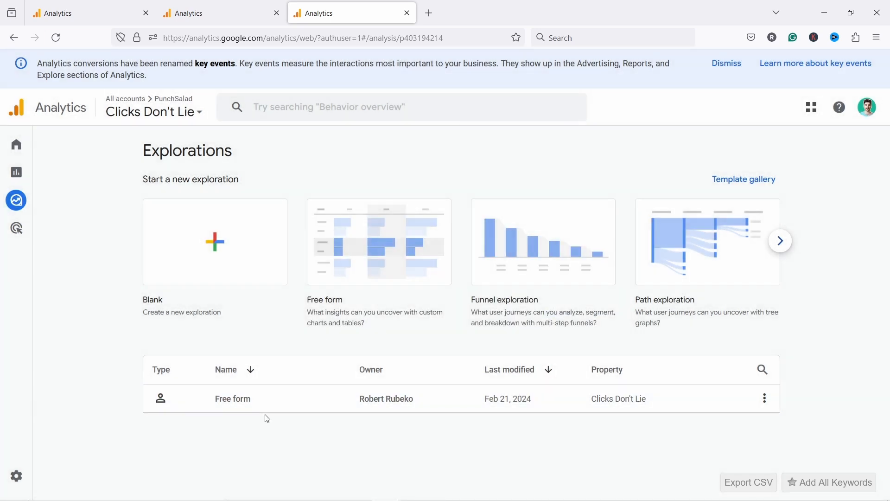